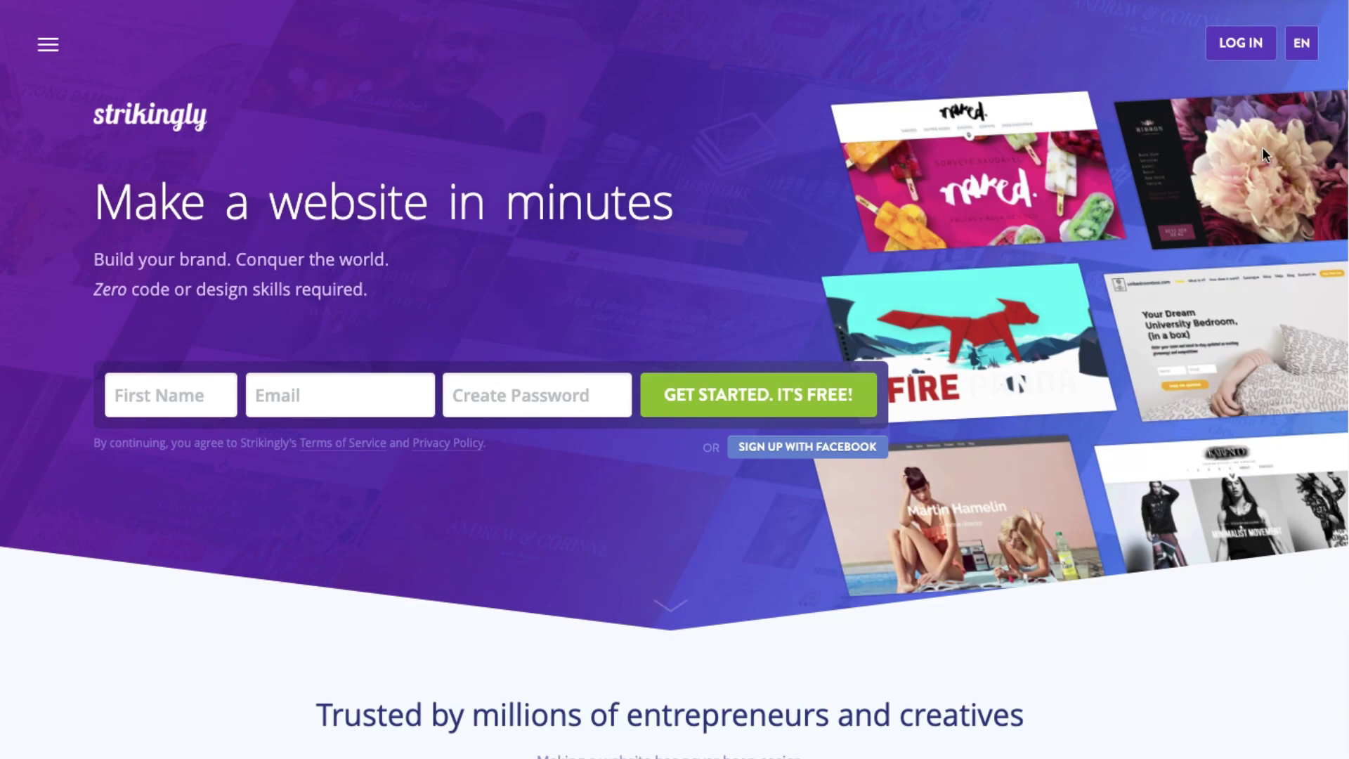
# Open the login page and enter the account email and password
pyautogui.click(1240, 42)
pyautogui.click(673, 224)
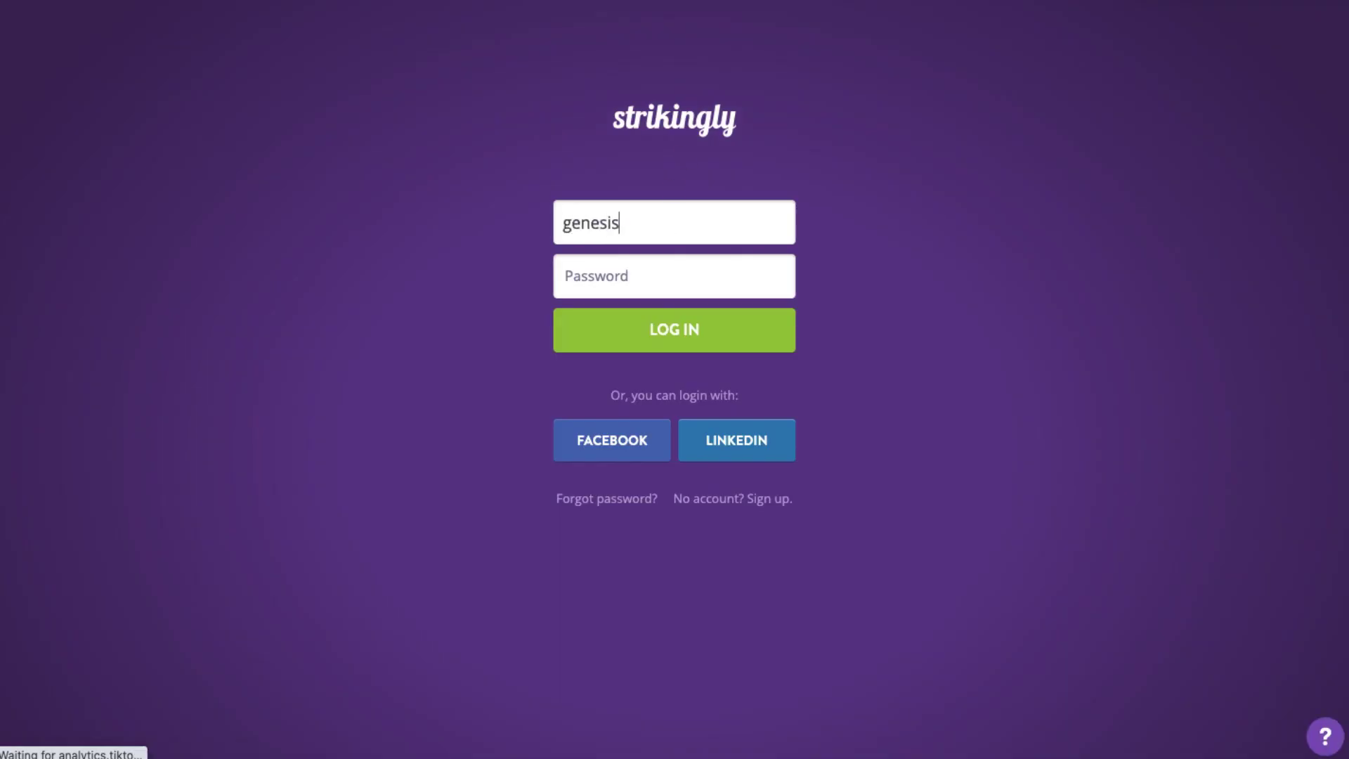
pyautogui.press('Tab')
pyautogui.write('********************')
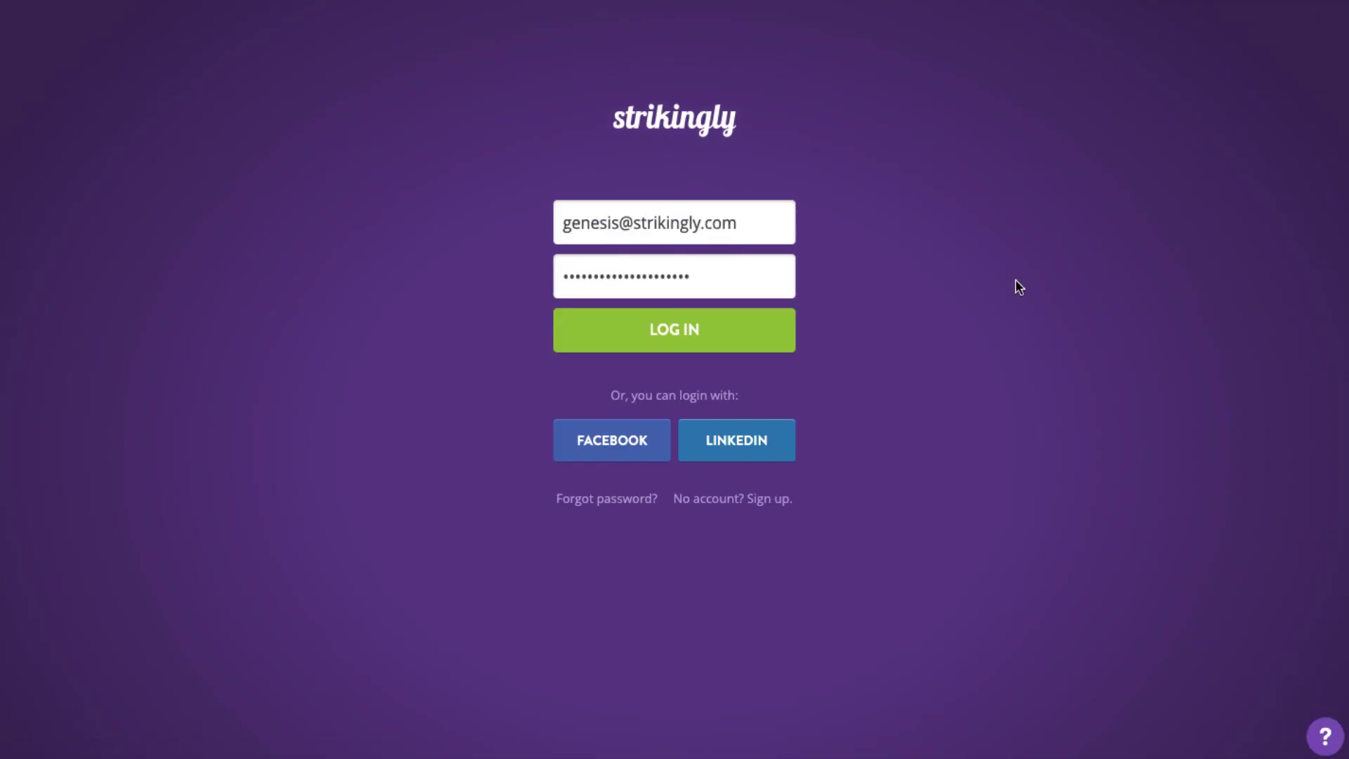
# Sign in, review the three sites under My Sites, and open the new-site template gallery
pyautogui.click(701, 330)
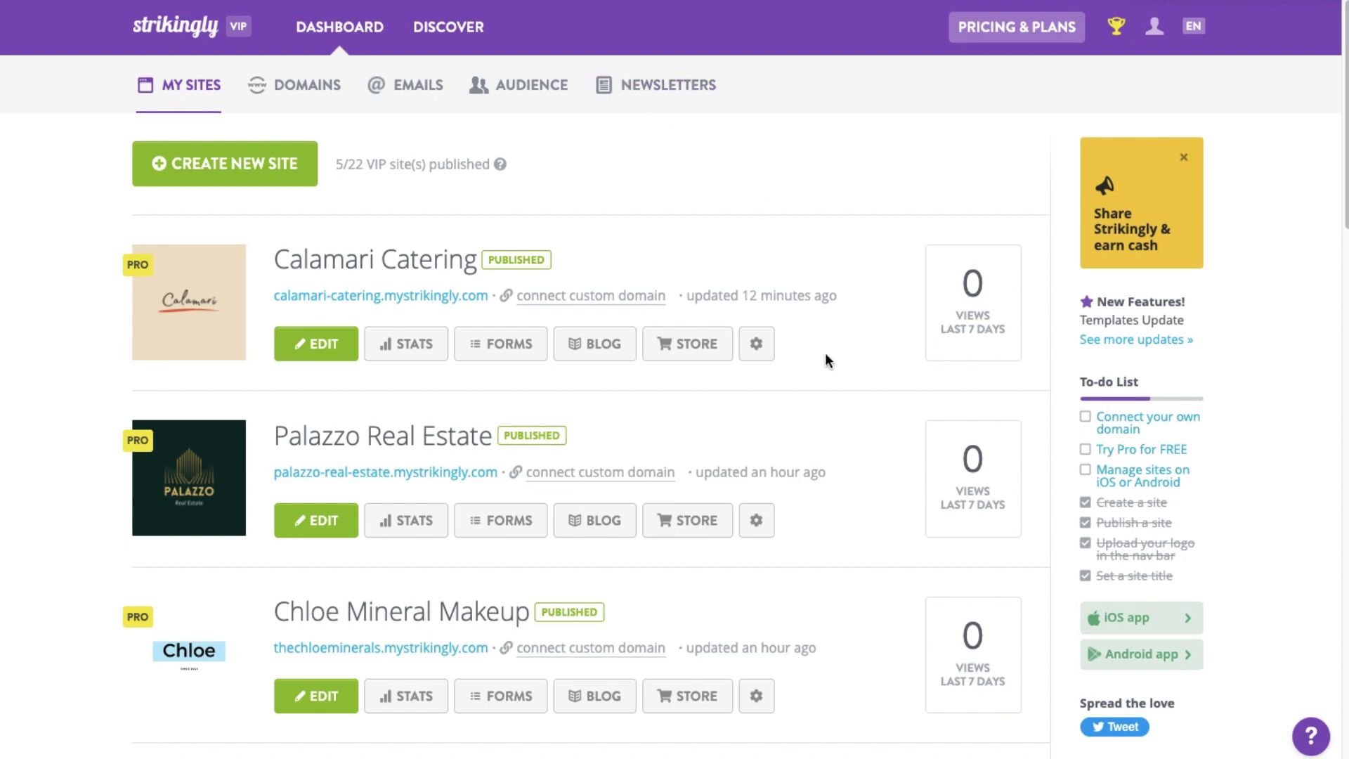
pyautogui.scroll(-5, 904, 446)
pyautogui.scroll(-5, 903, 432)
pyautogui.scroll(-5, 899, 423)
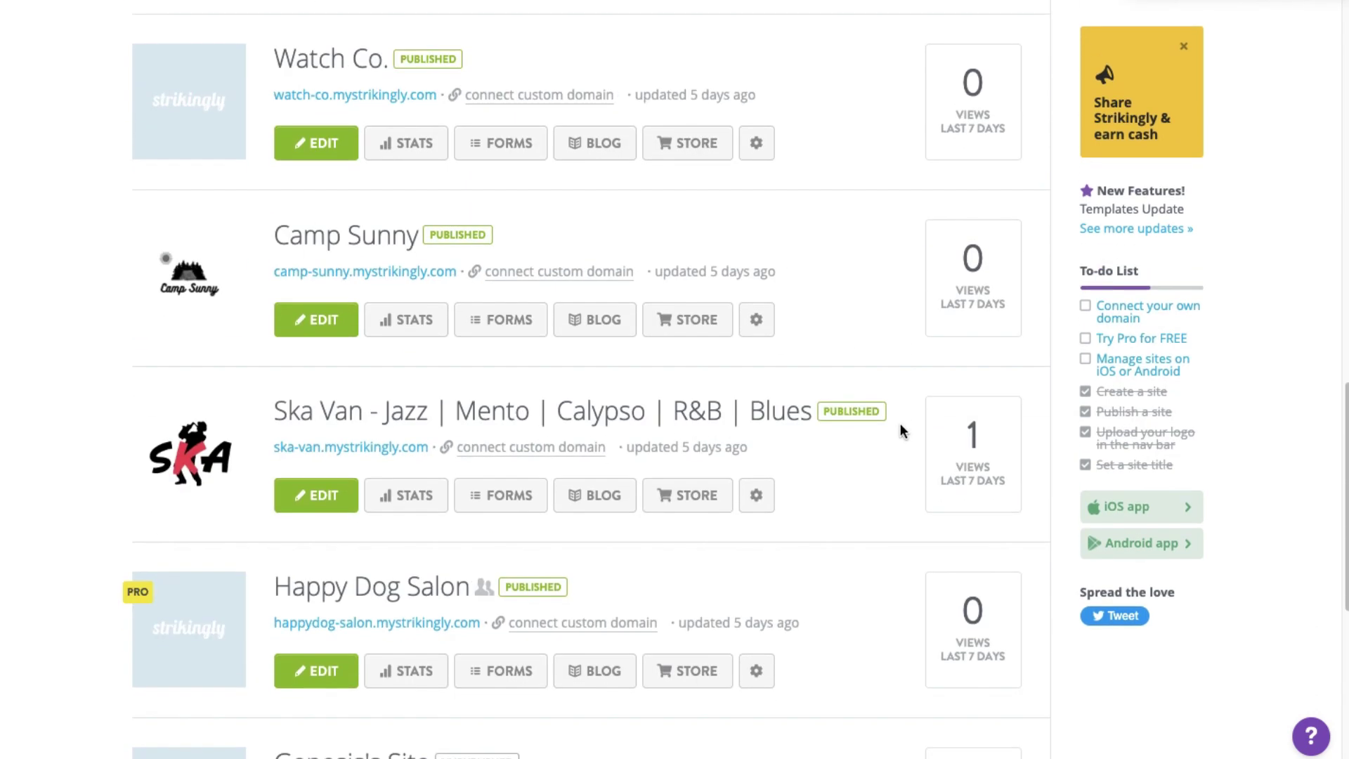
pyautogui.scroll(-5, 900, 423)
pyautogui.scroll(5, 898, 426)
pyautogui.scroll(5, 898, 425)
pyautogui.scroll(3, 899, 427)
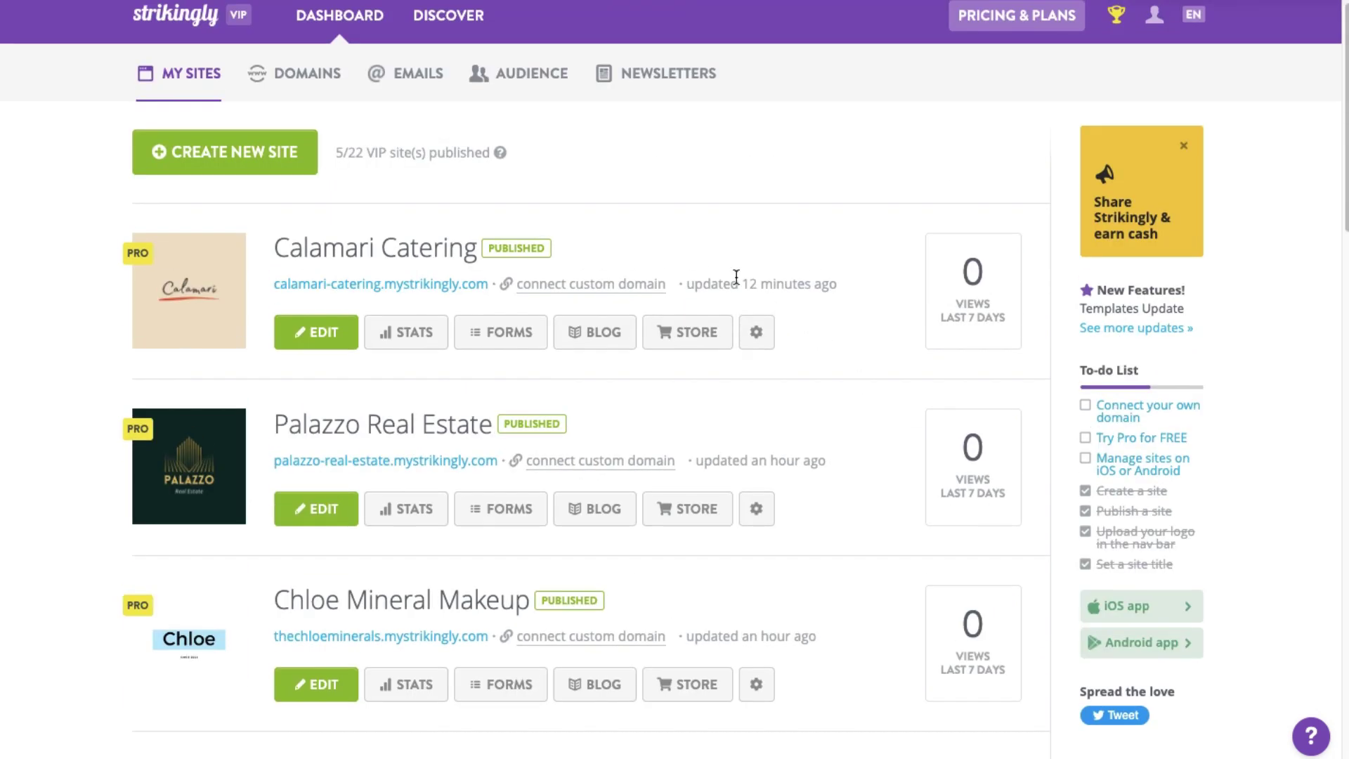
pyautogui.click(282, 164)
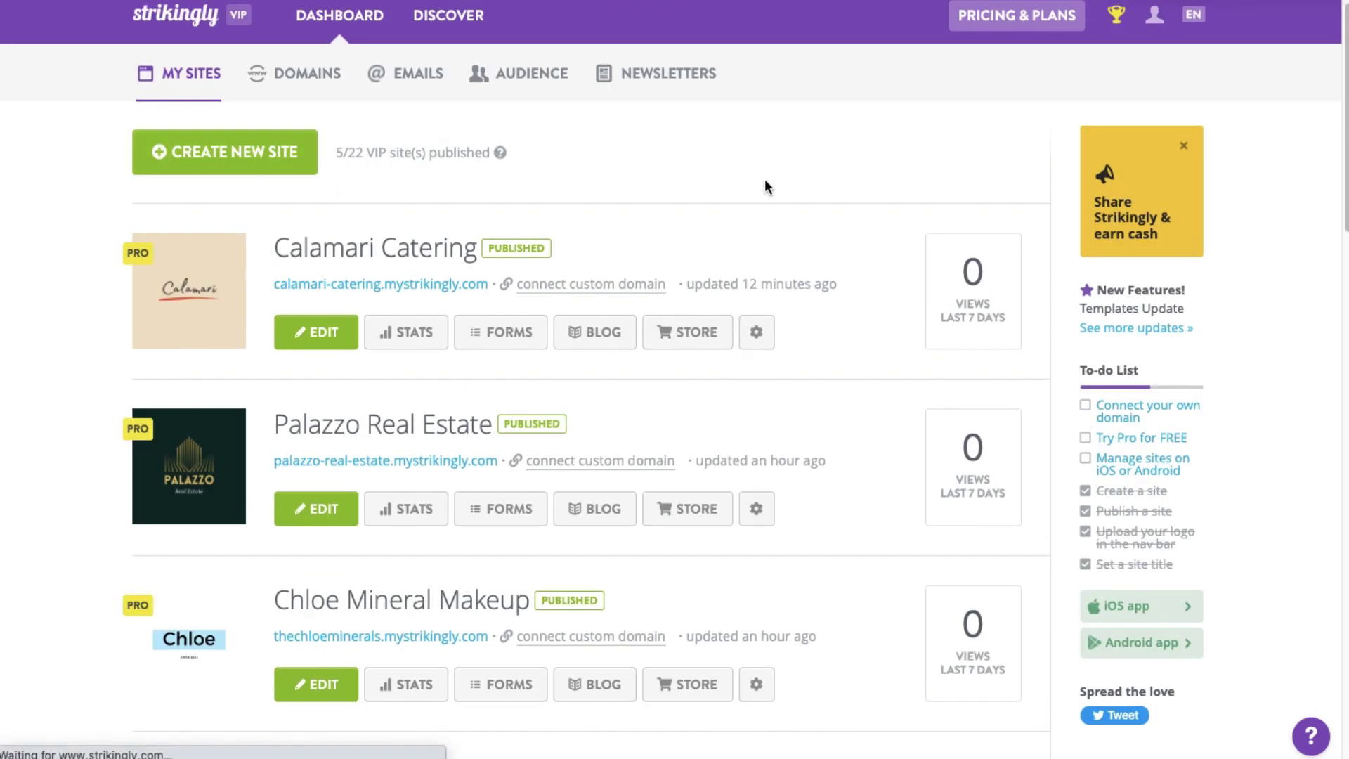
pyautogui.moveTo(1043, 435)
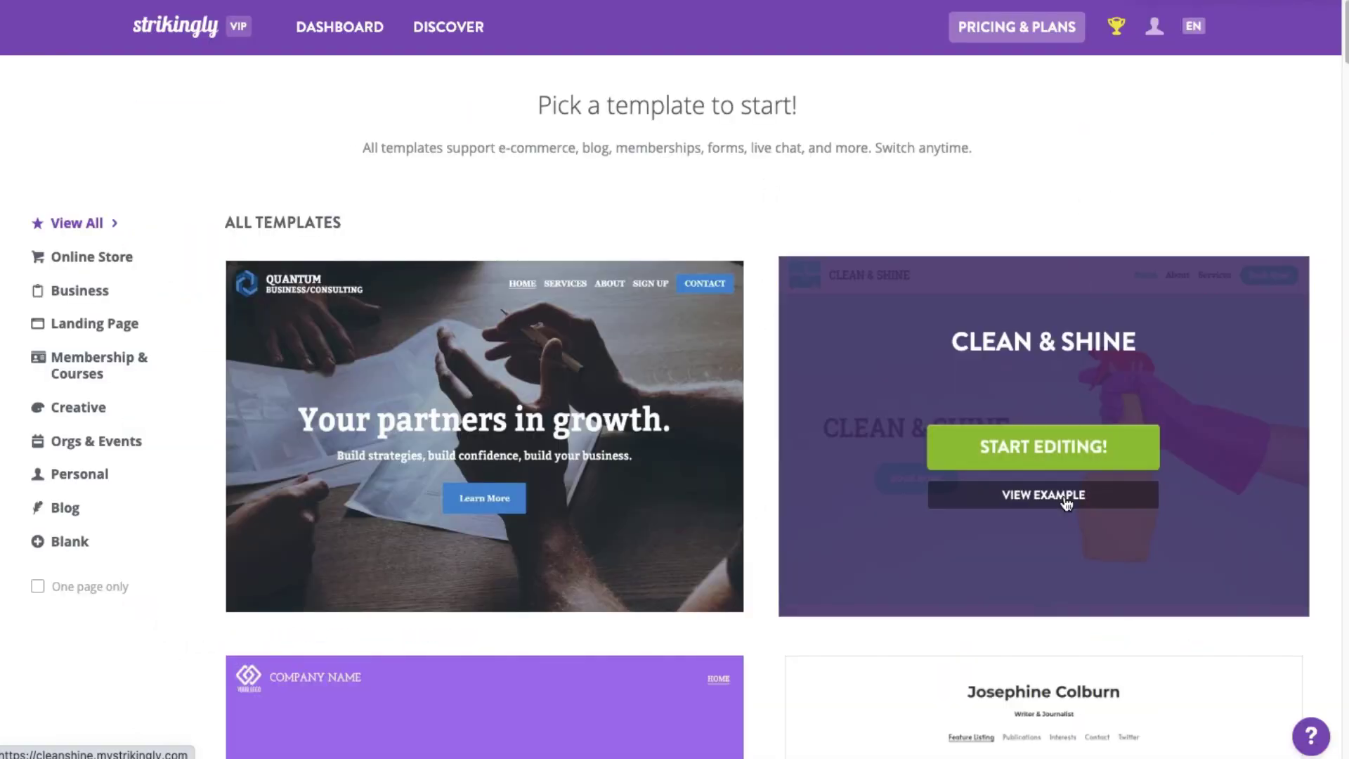
# Preview the Clean & Shine template from the gallery
pyautogui.click(1042, 491)
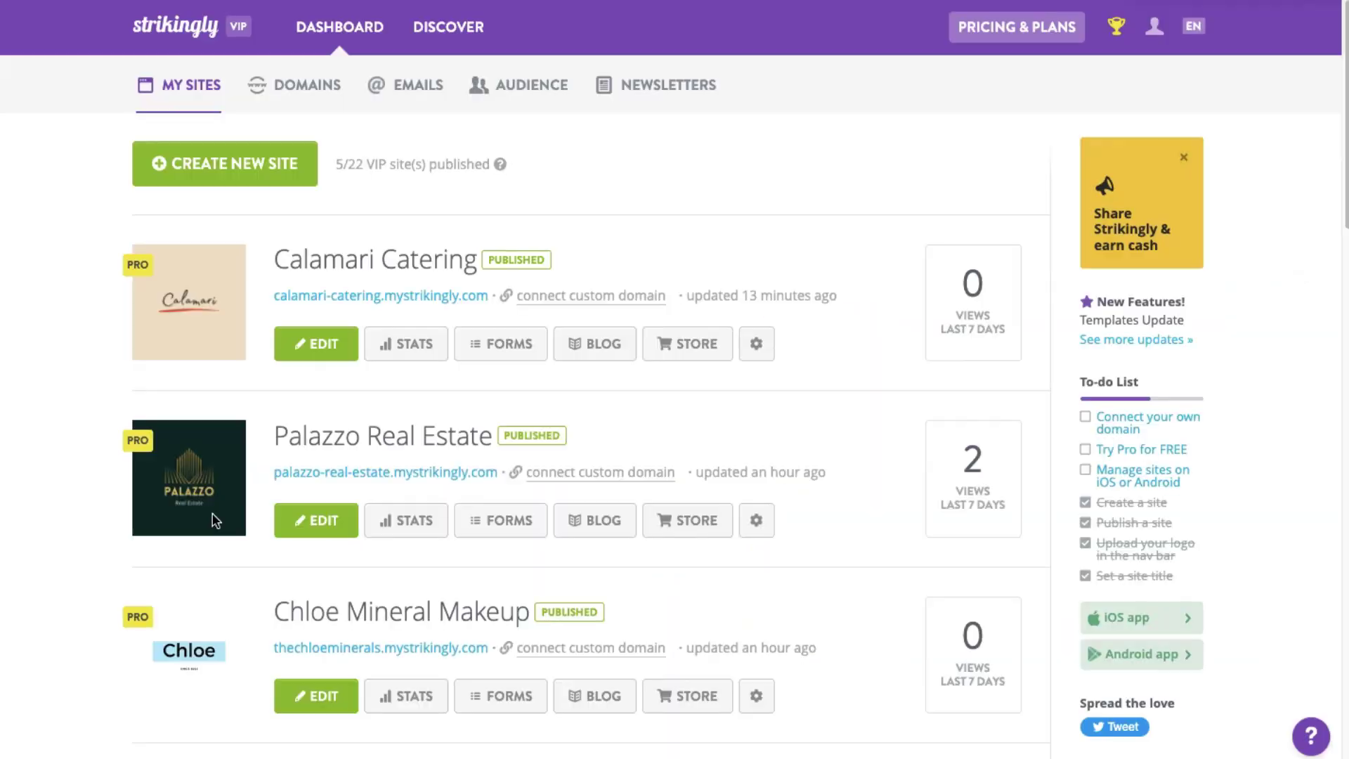
pyautogui.scroll(-1, 211, 513)
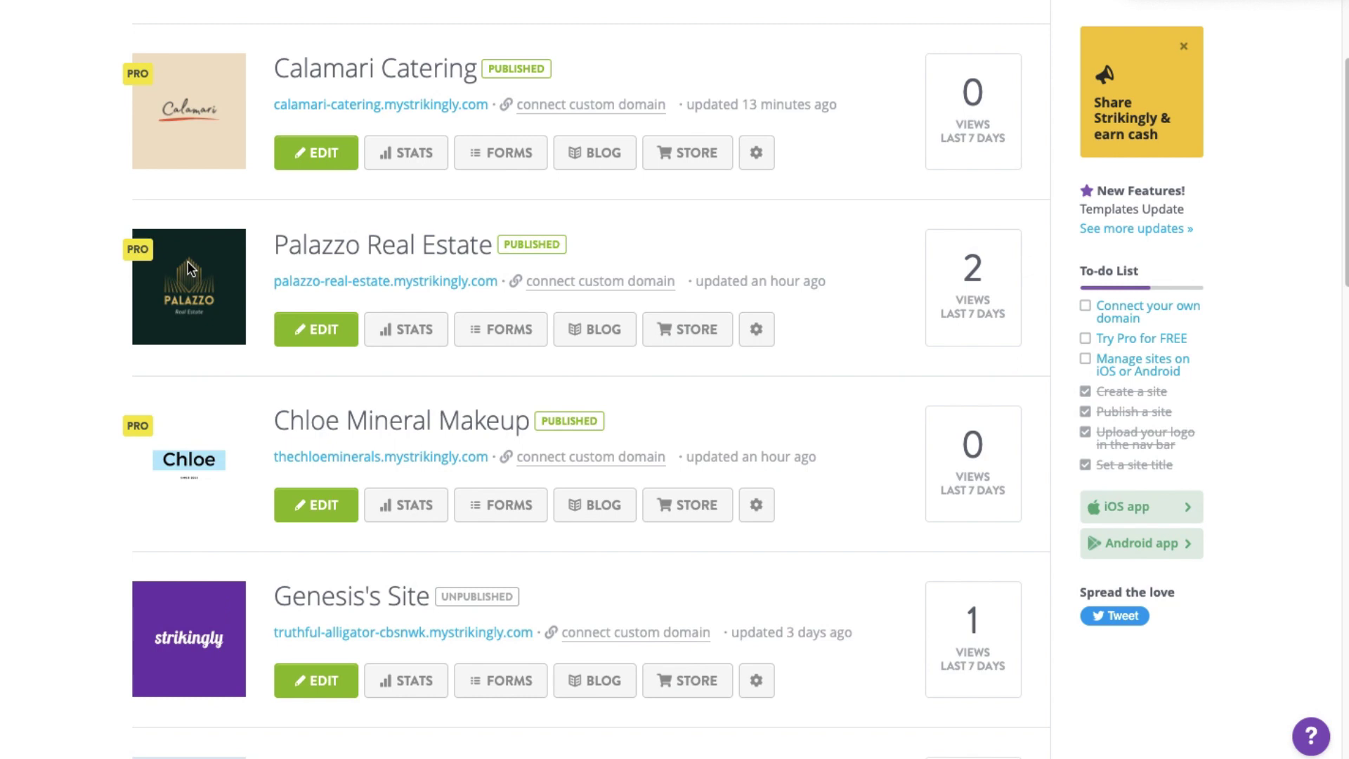
pyautogui.scroll(3, 188, 260)
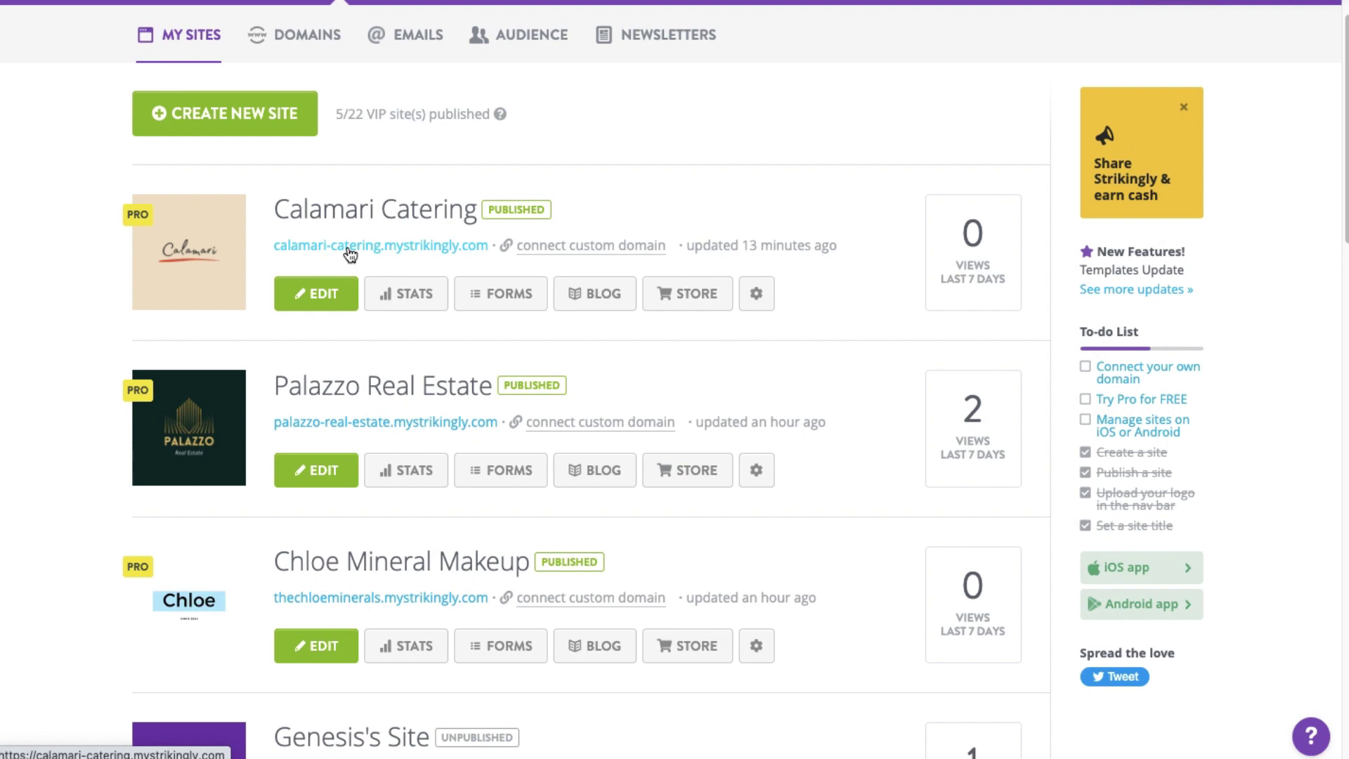
pyautogui.click(320, 305)
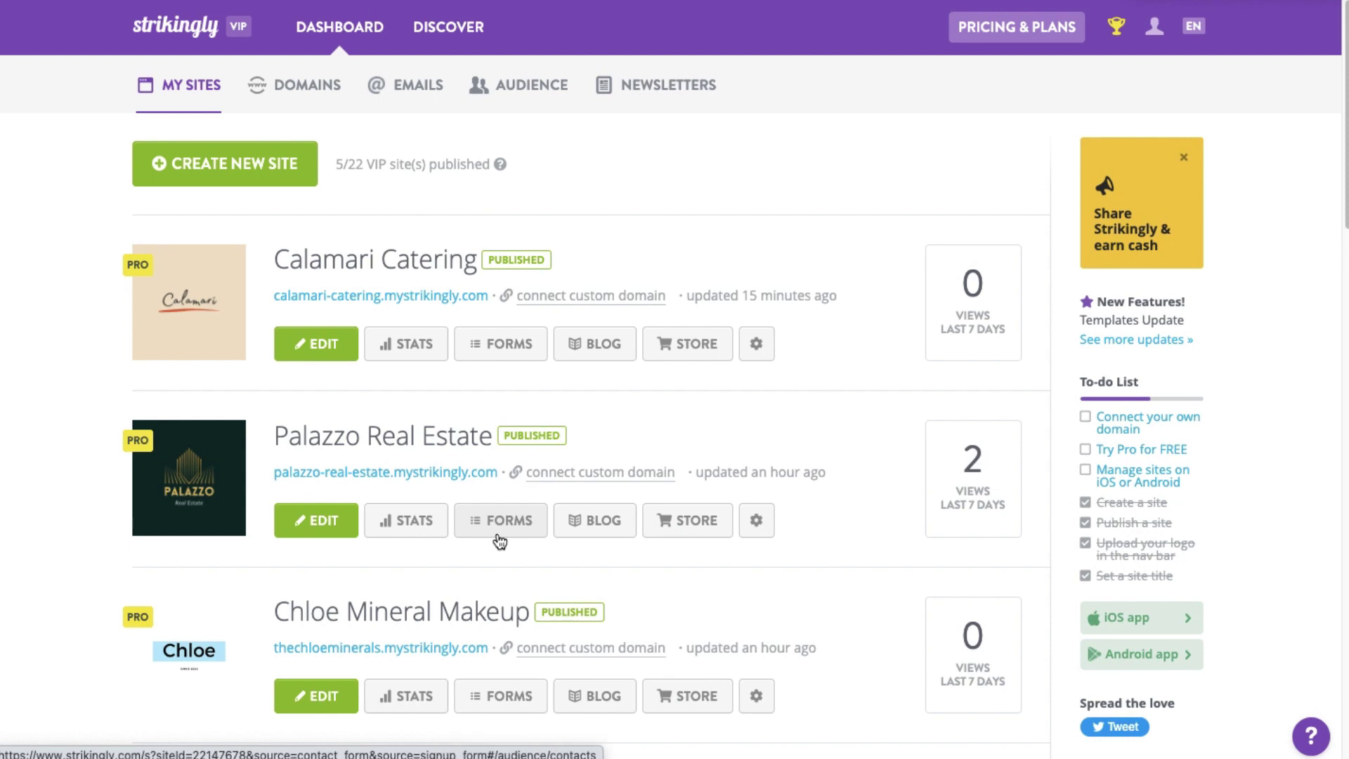
pyautogui.click(615, 351)
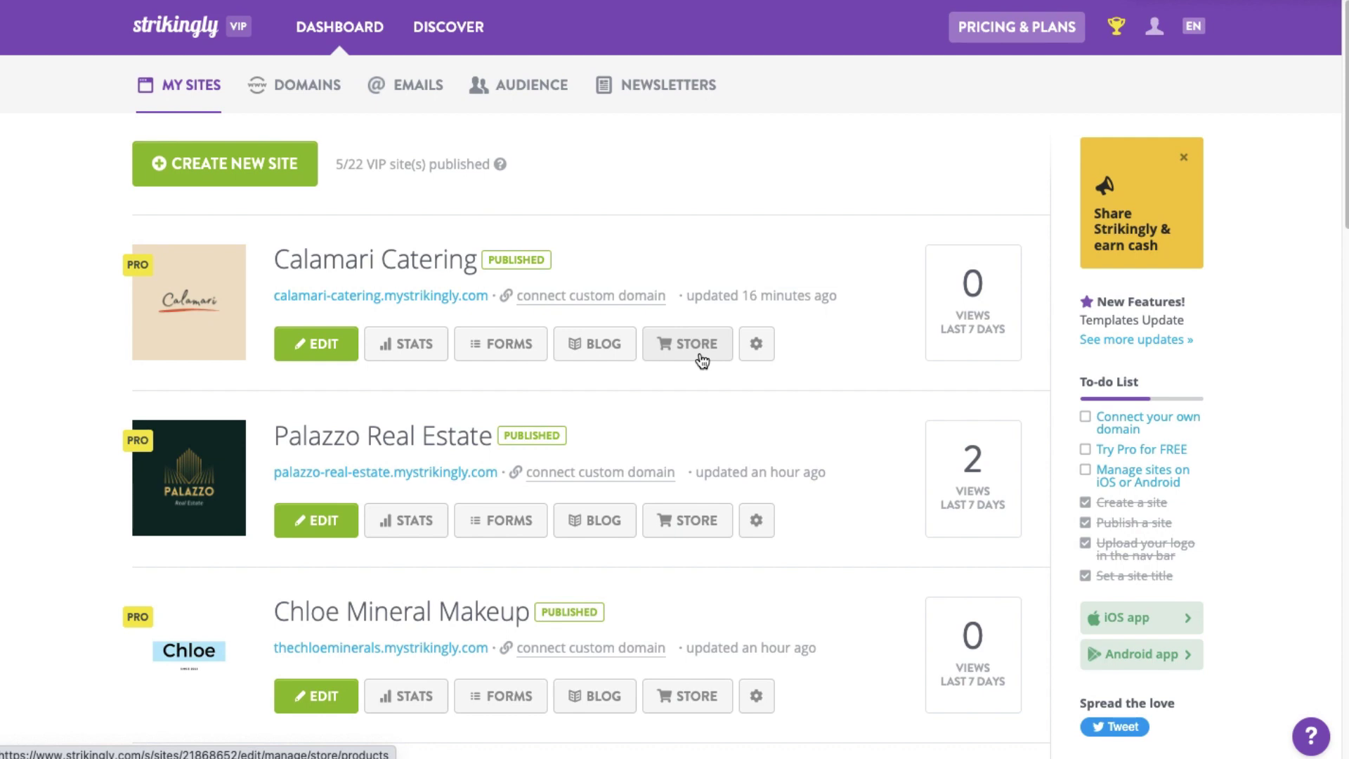
pyautogui.click(757, 344)
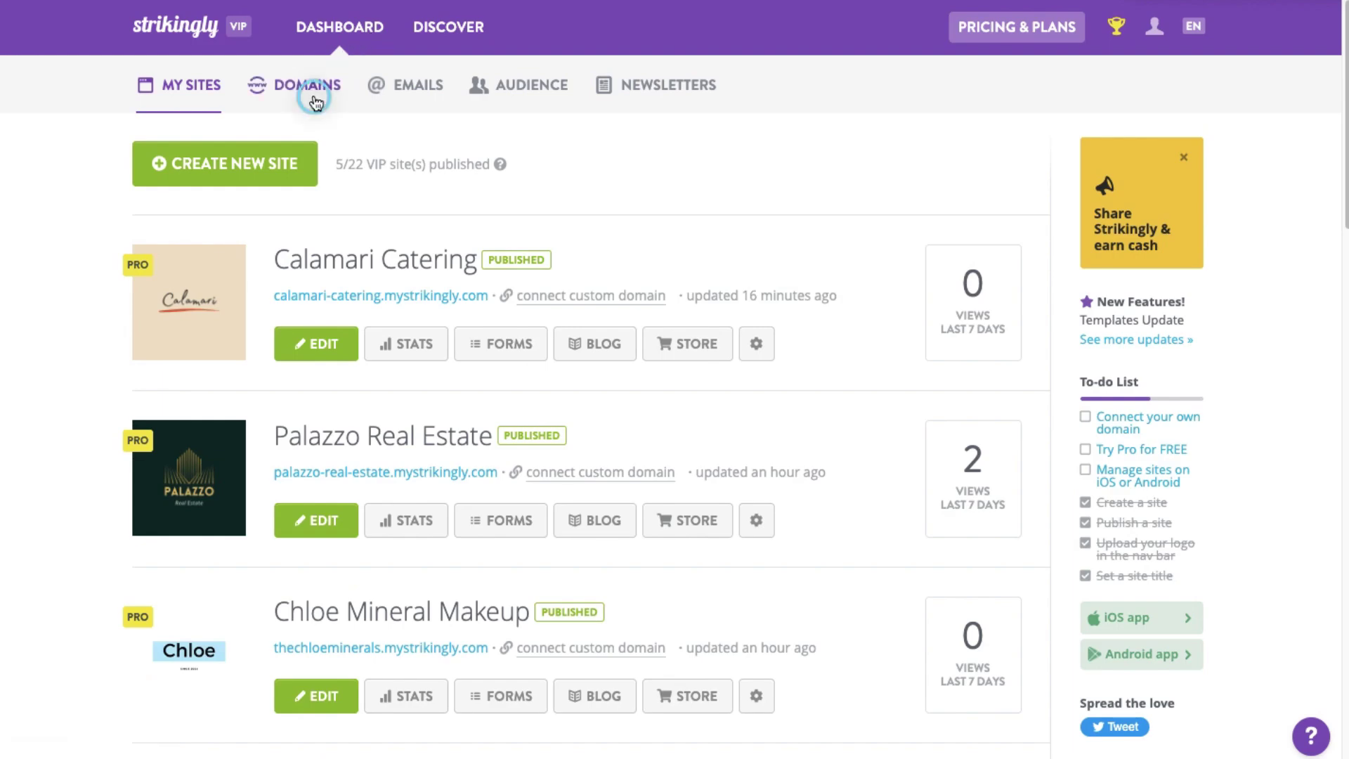
# Search domain suggestions for 'chloeminerals' at $24.95/year, then view the email accounts page
pyautogui.click(306, 85)
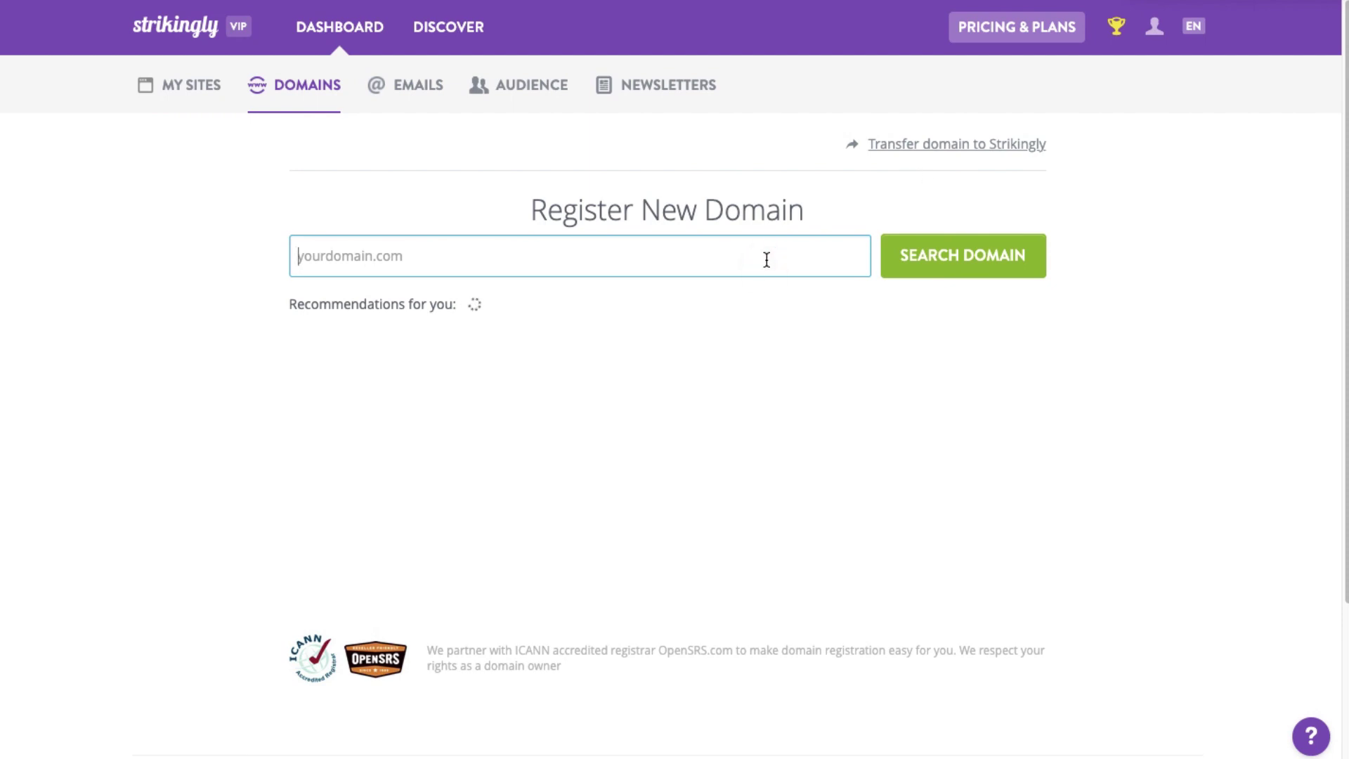
pyautogui.write('chloeminerals')
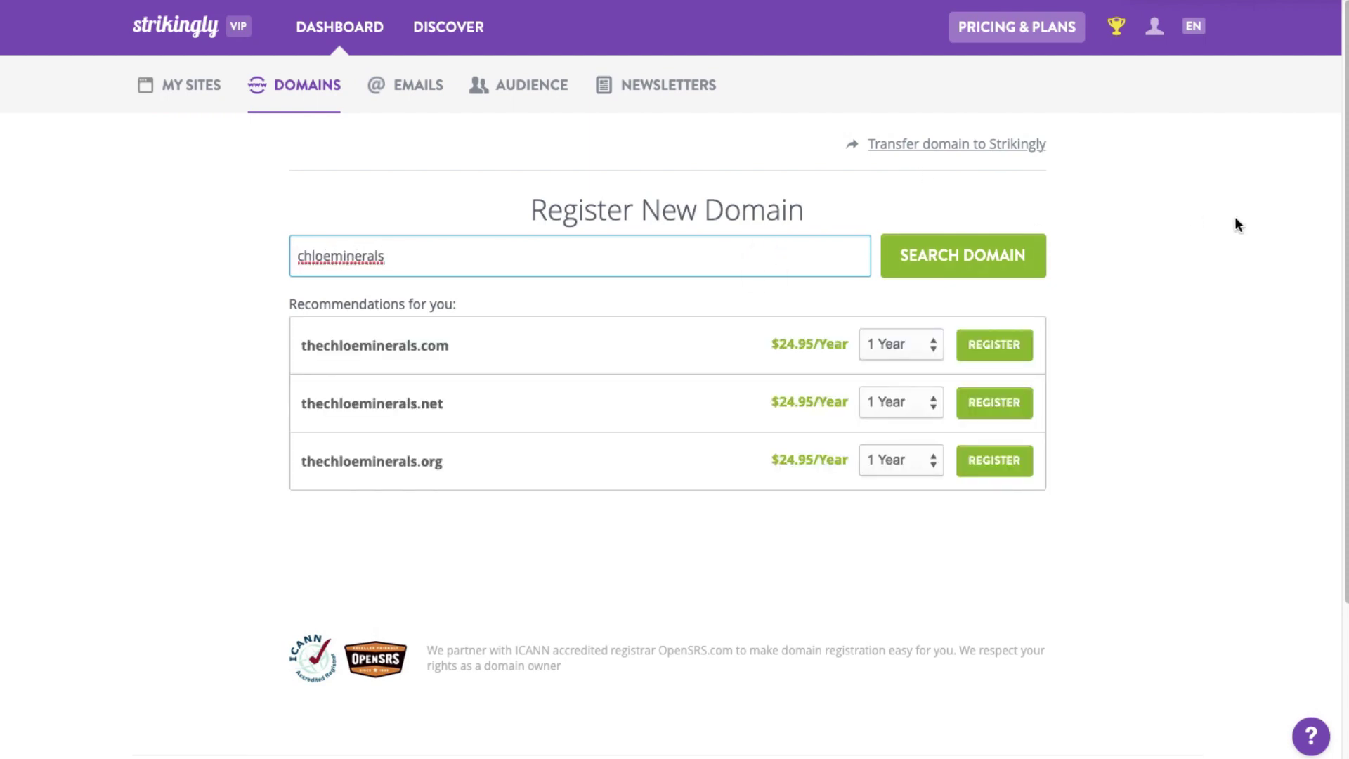
pyautogui.click(1120, 200)
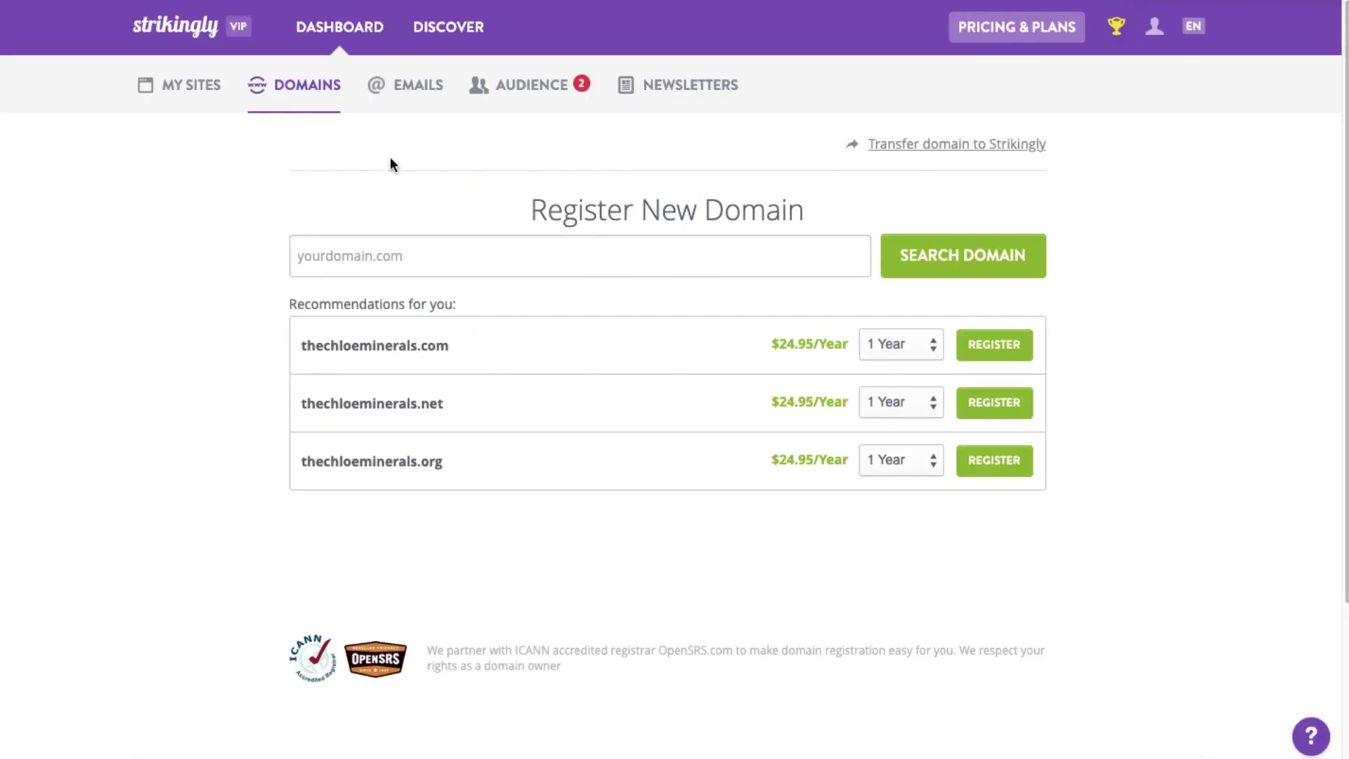
pyautogui.click(412, 89)
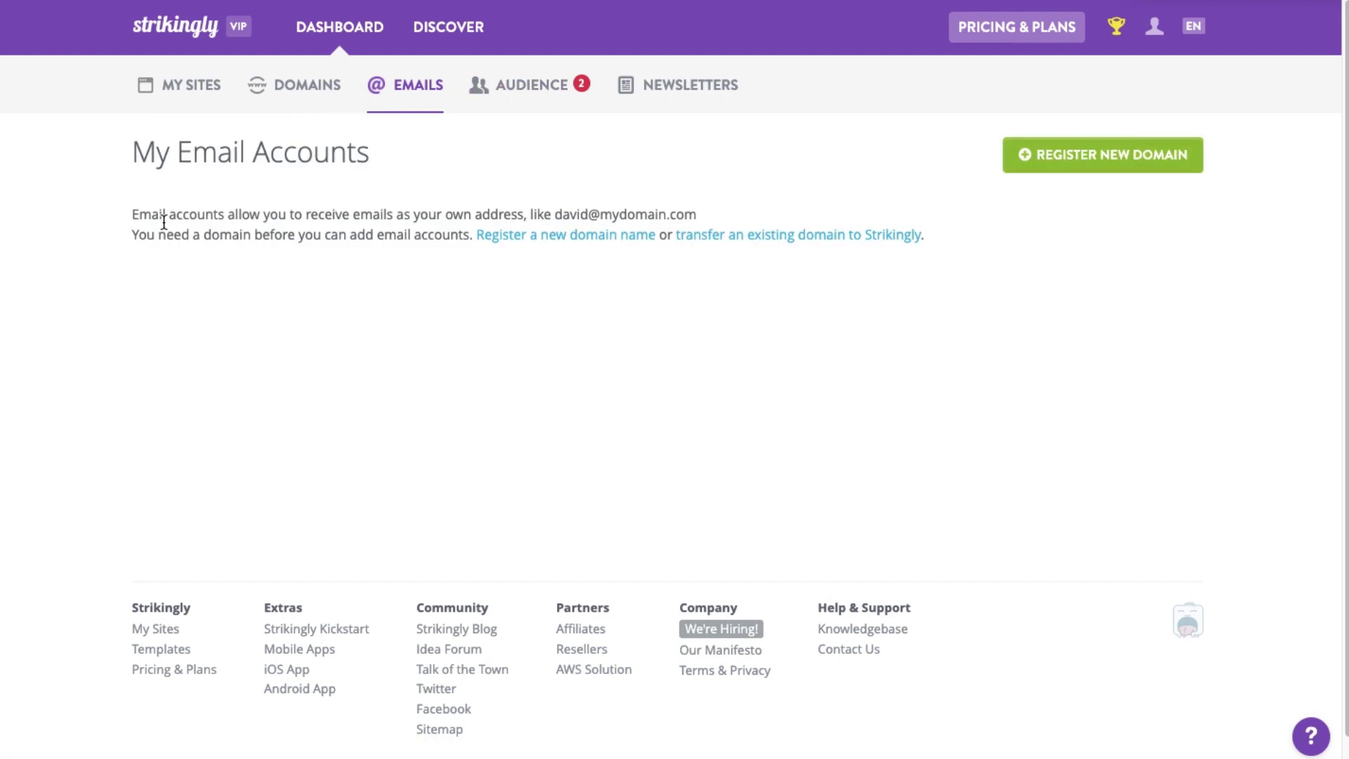
# Browse the forms, live chat, customers, booking and members audience tabs, then view newsletters
pyautogui.click(525, 89)
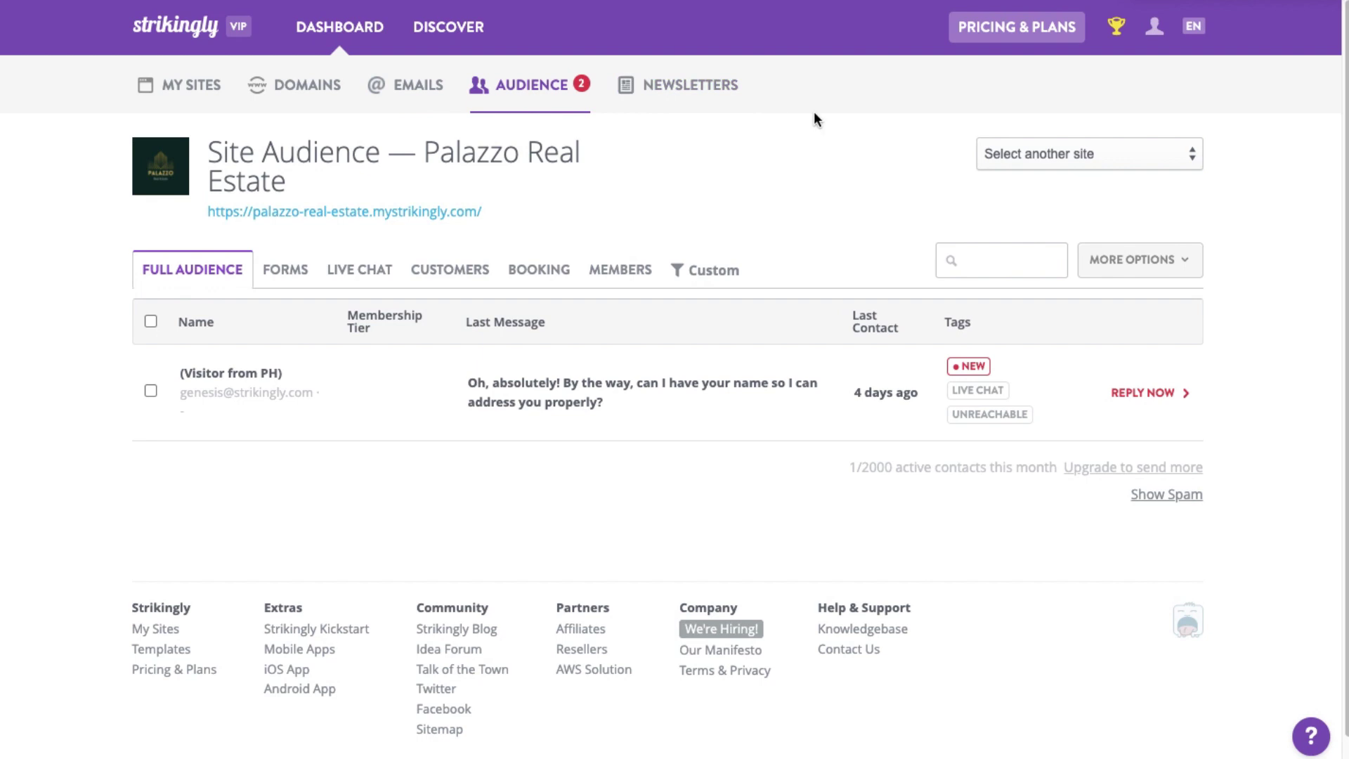
pyautogui.click(285, 269)
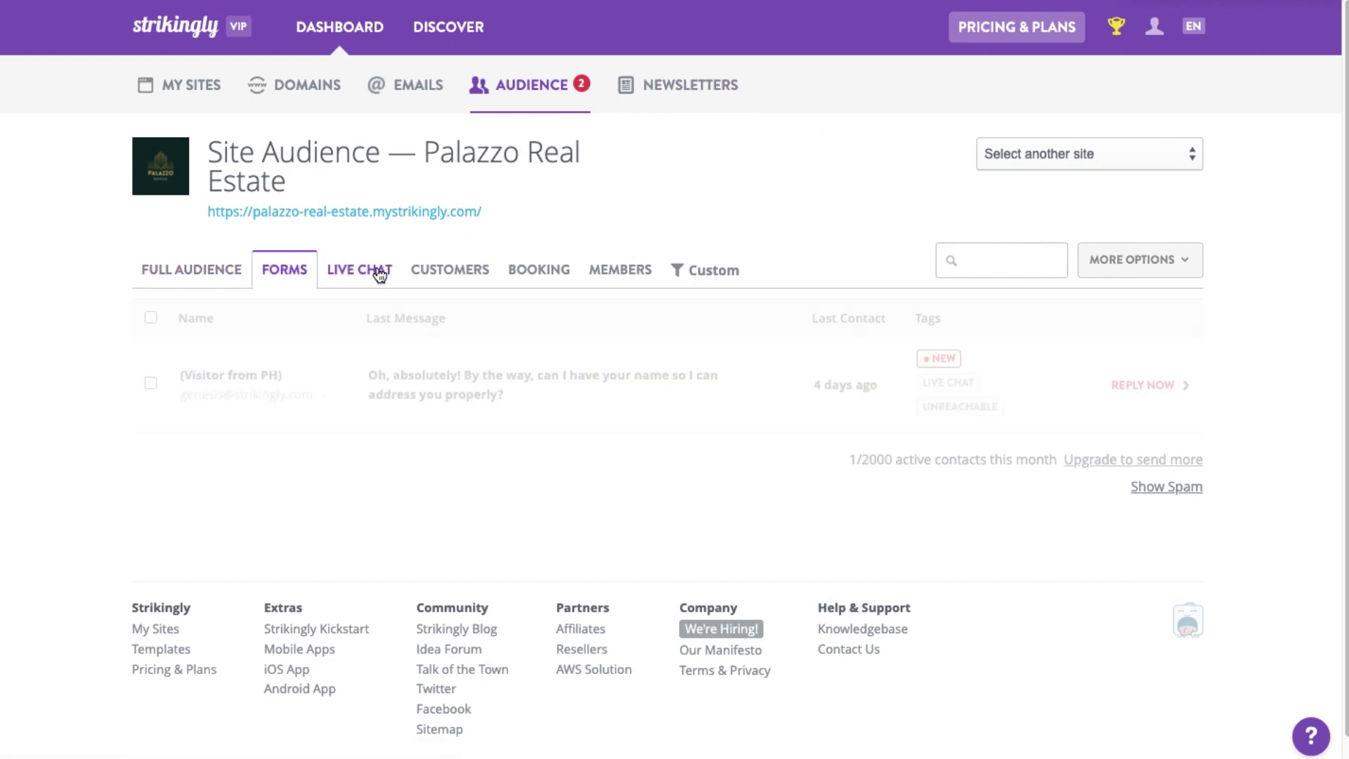
pyautogui.click(358, 269)
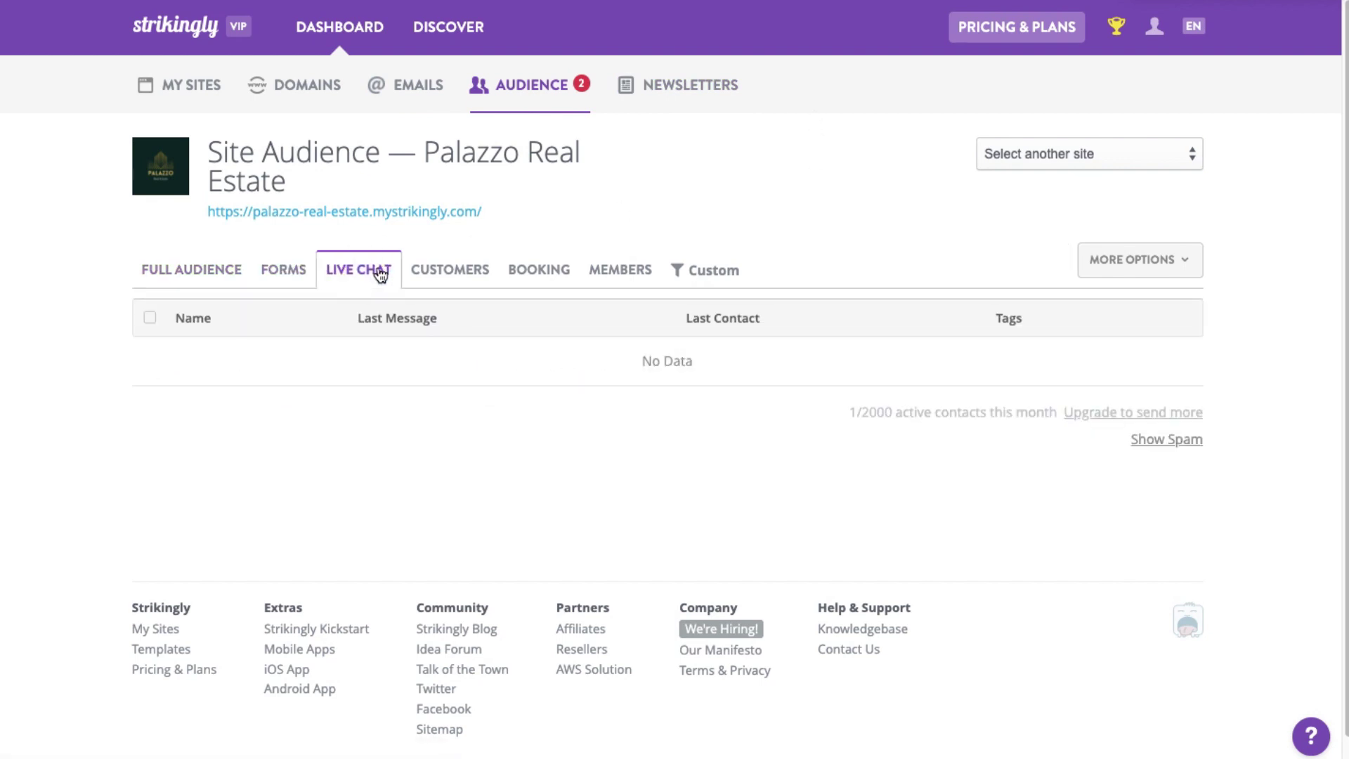
pyautogui.click(452, 272)
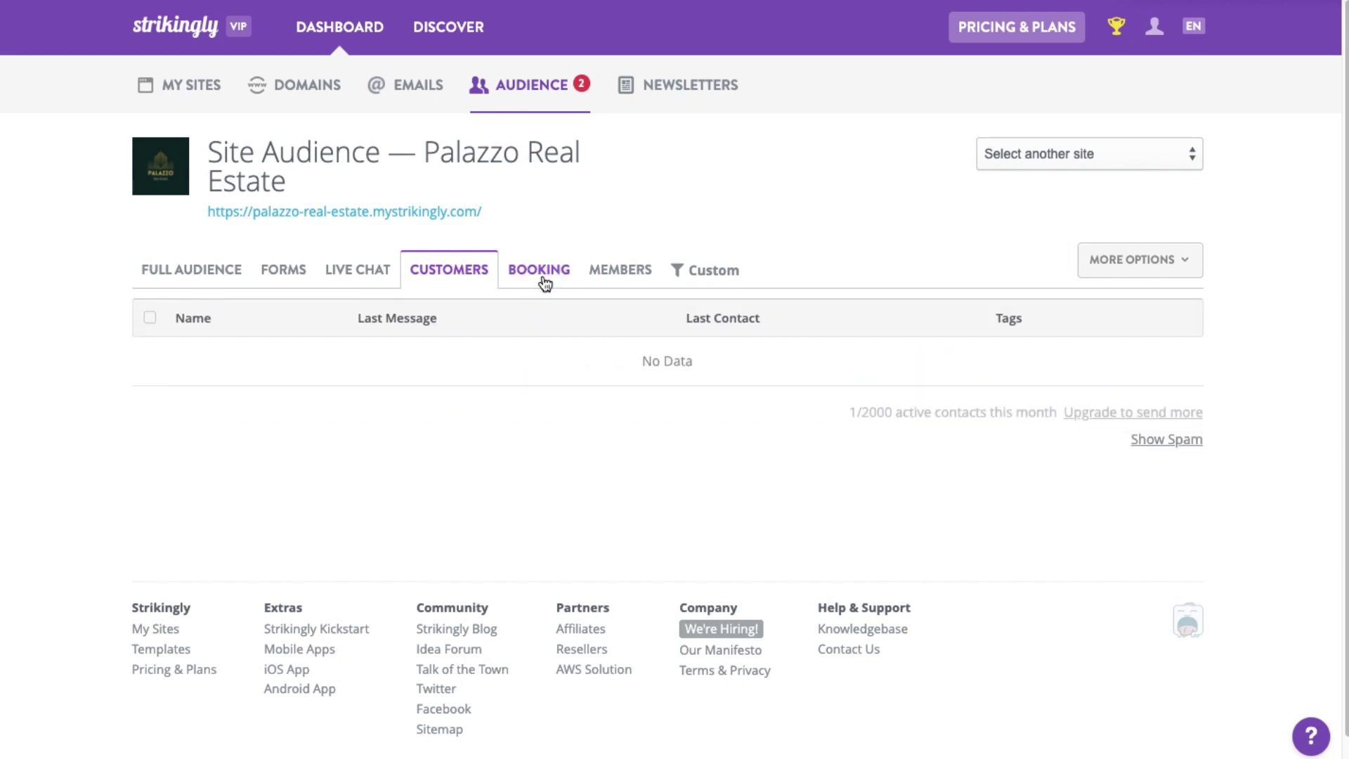
pyautogui.click(538, 270)
pyautogui.click(620, 270)
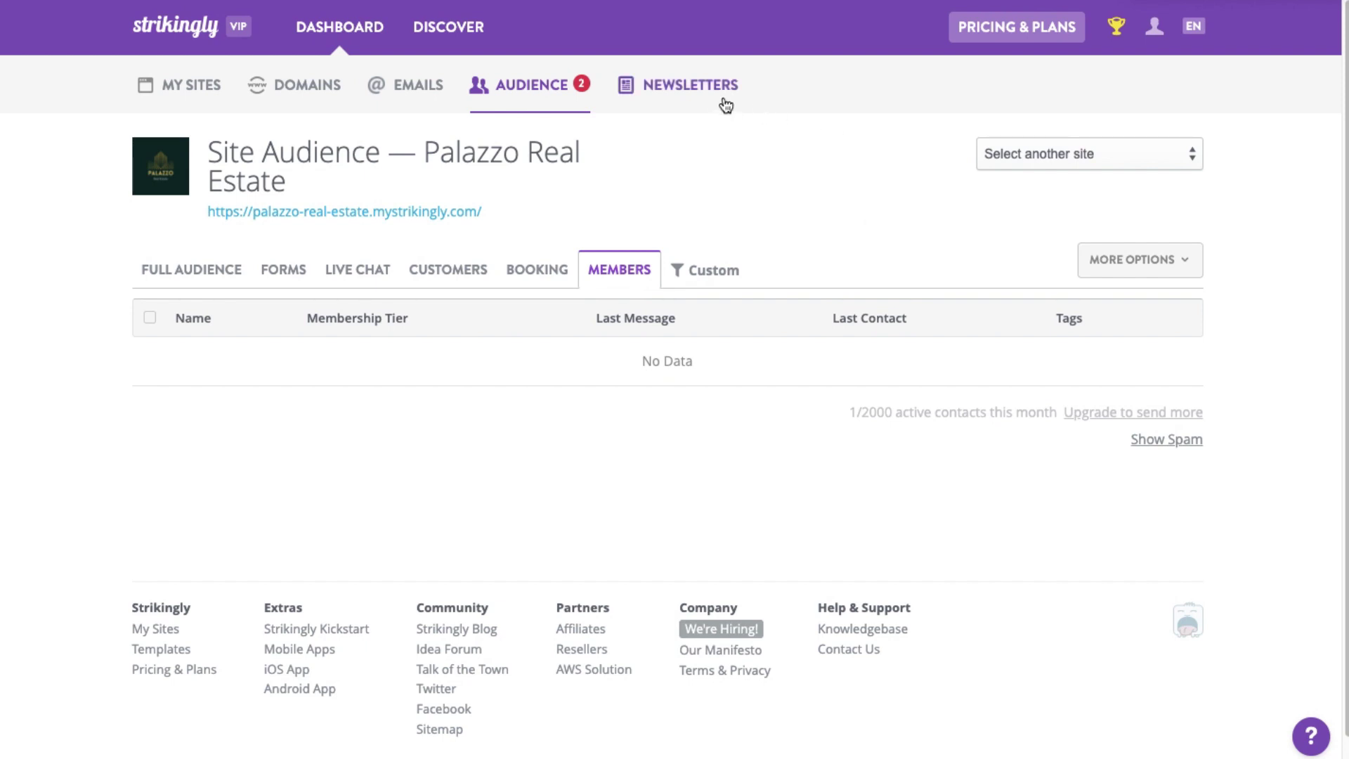
pyautogui.click(690, 84)
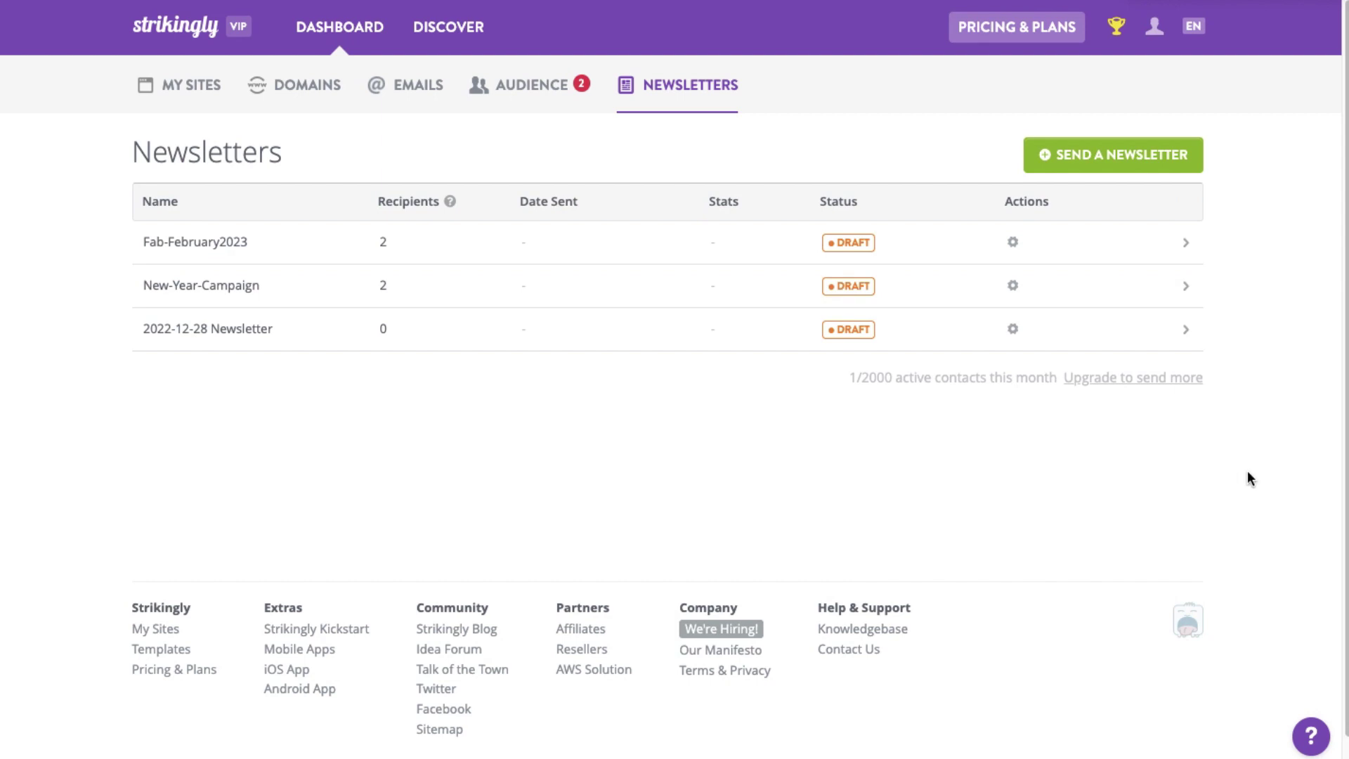
# Preview the Heaven Shakes example site from the Discover template gallery
pyautogui.click(421, 31)
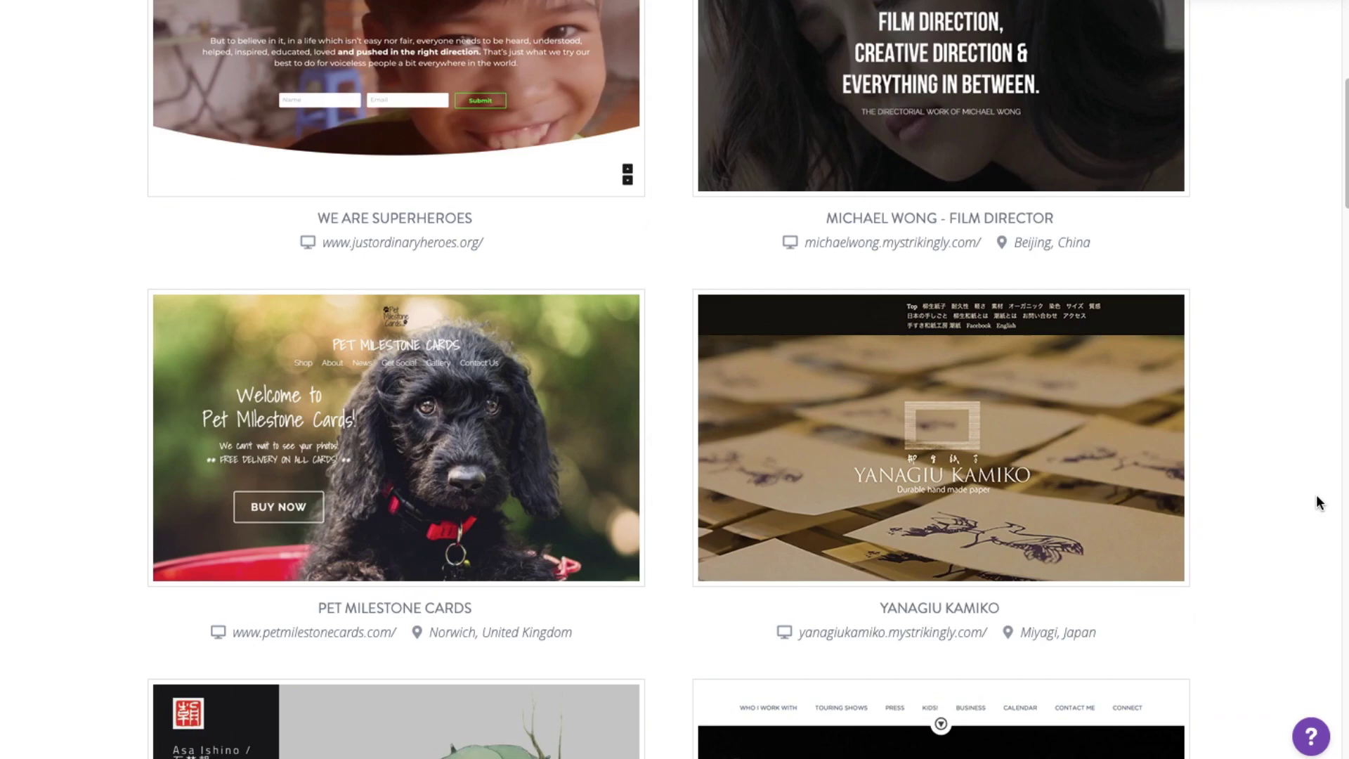
pyautogui.moveTo(940, 243)
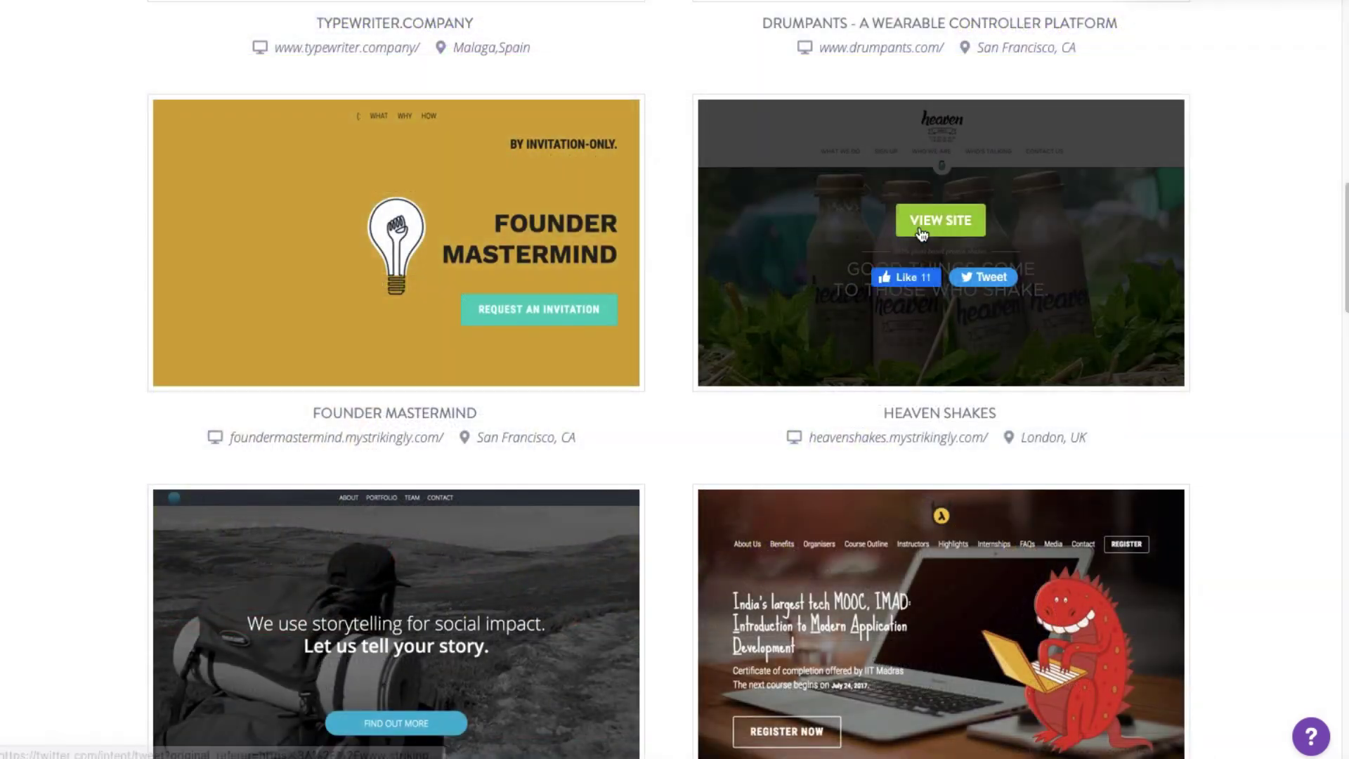
pyautogui.click(934, 222)
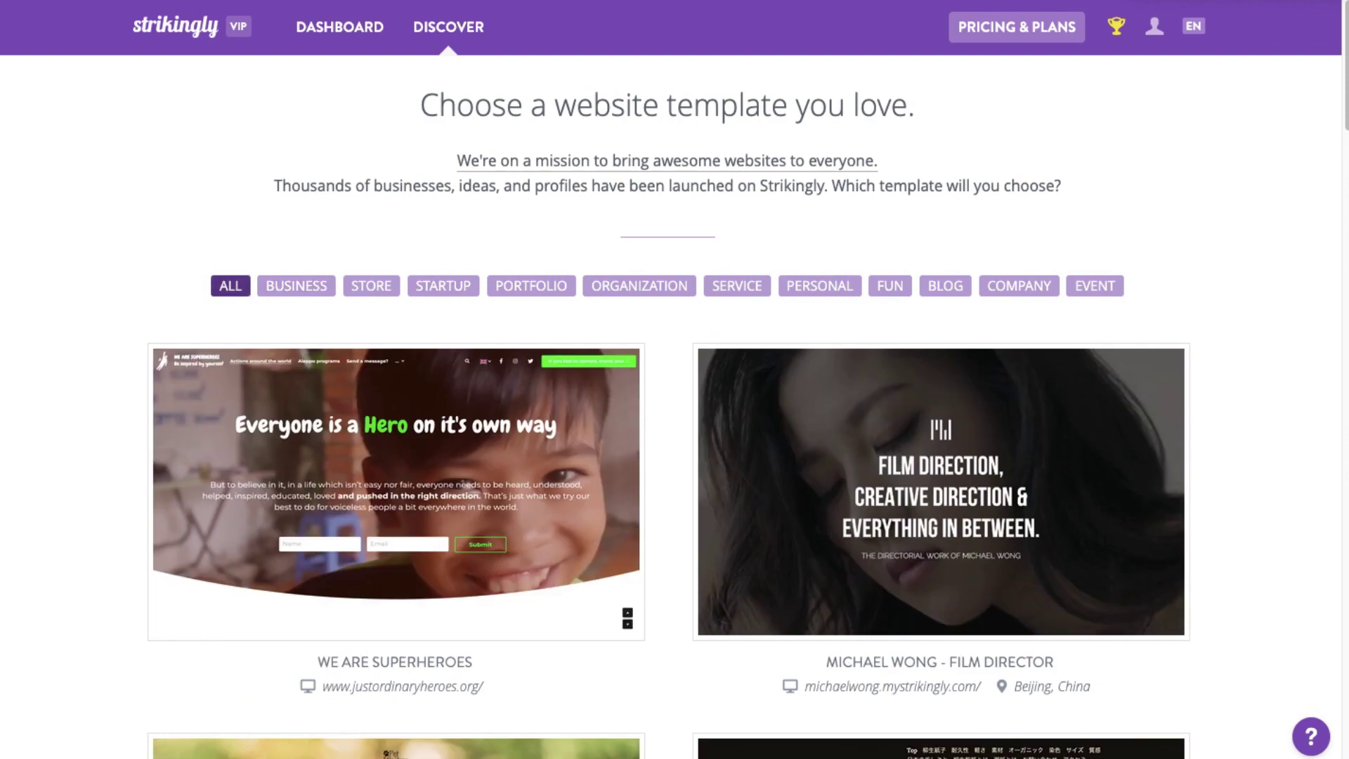
pyautogui.click(1015, 27)
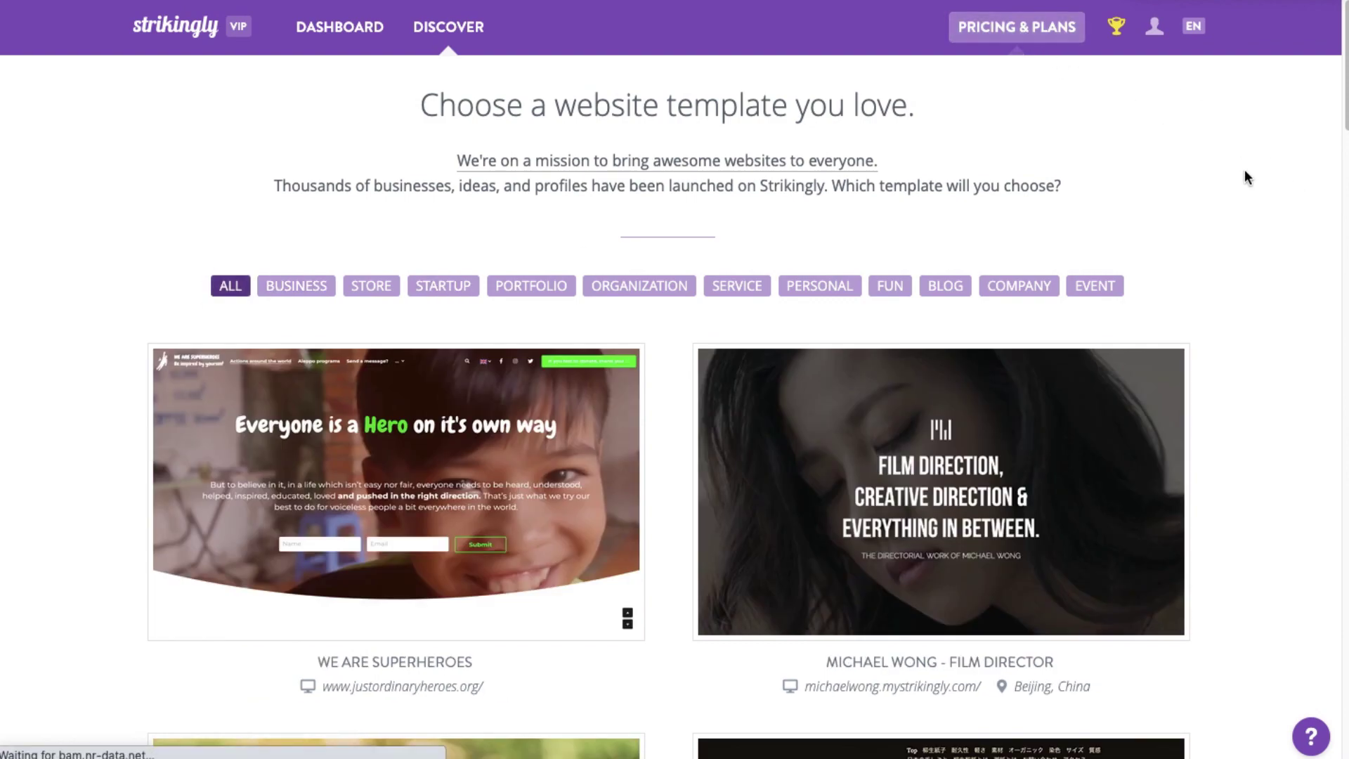
pyautogui.scroll(-3, 1261, 309)
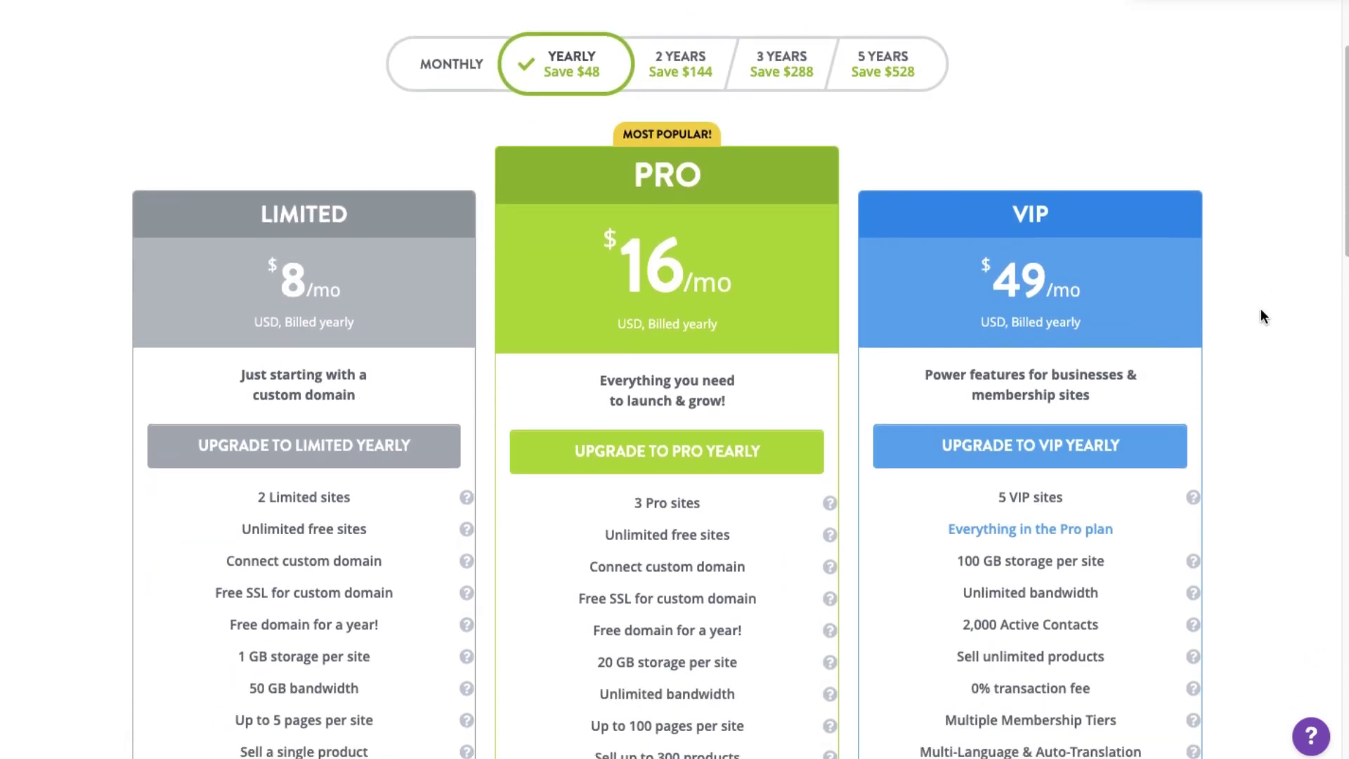
pyautogui.scroll(-5, 1260, 309)
pyautogui.scroll(-4, 1260, 308)
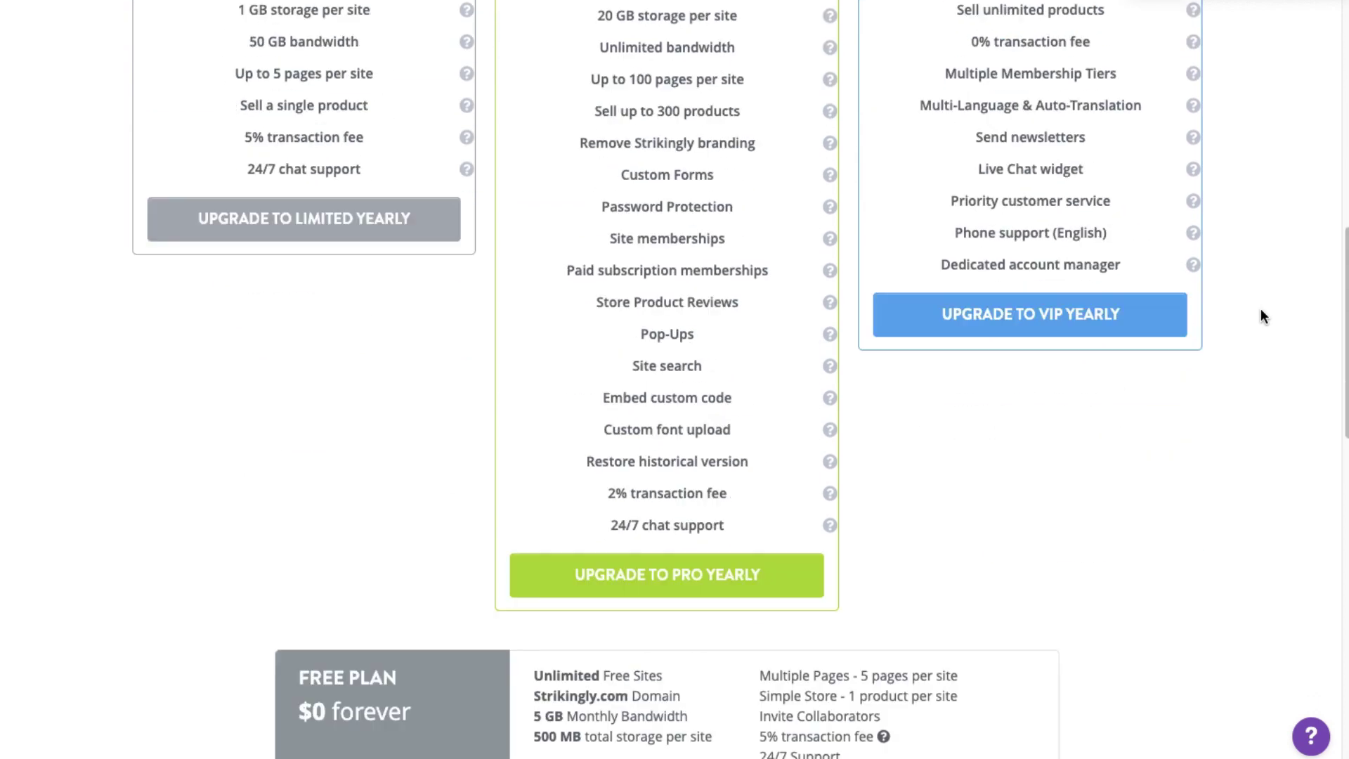
pyautogui.scroll(-3, 1260, 308)
pyautogui.scroll(15, 1260, 308)
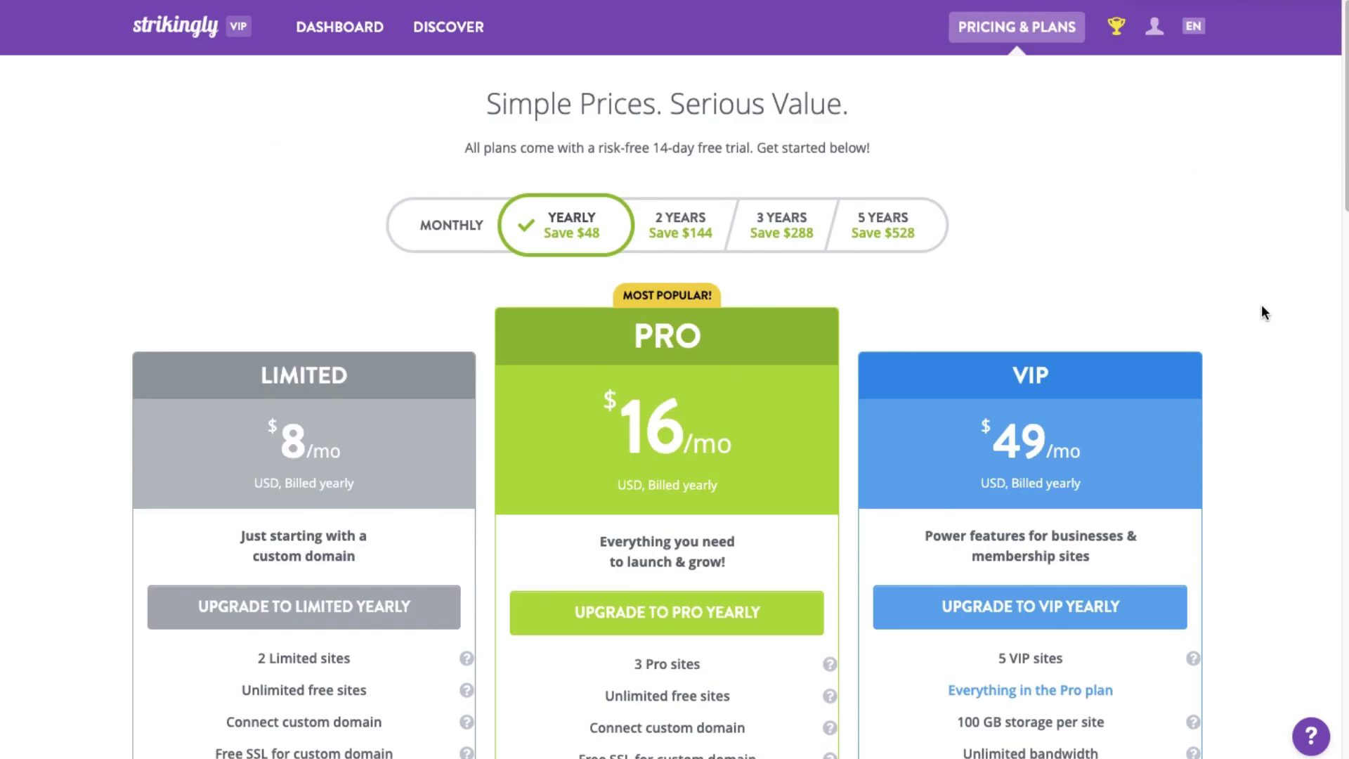
# Compare Limited, Pro and VIP prices for monthly, yearly, 2-, 3- and 5-year billing
pyautogui.click(475, 231)
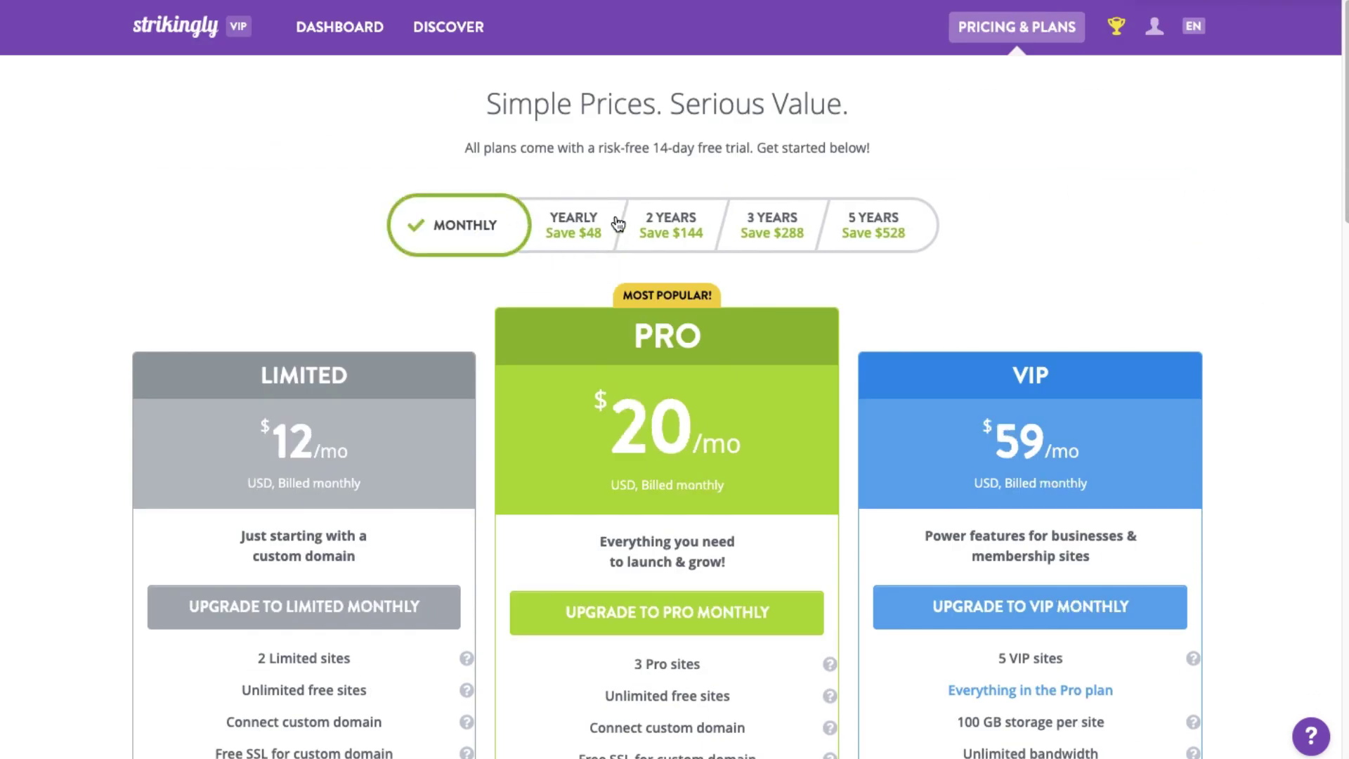
pyautogui.click(575, 233)
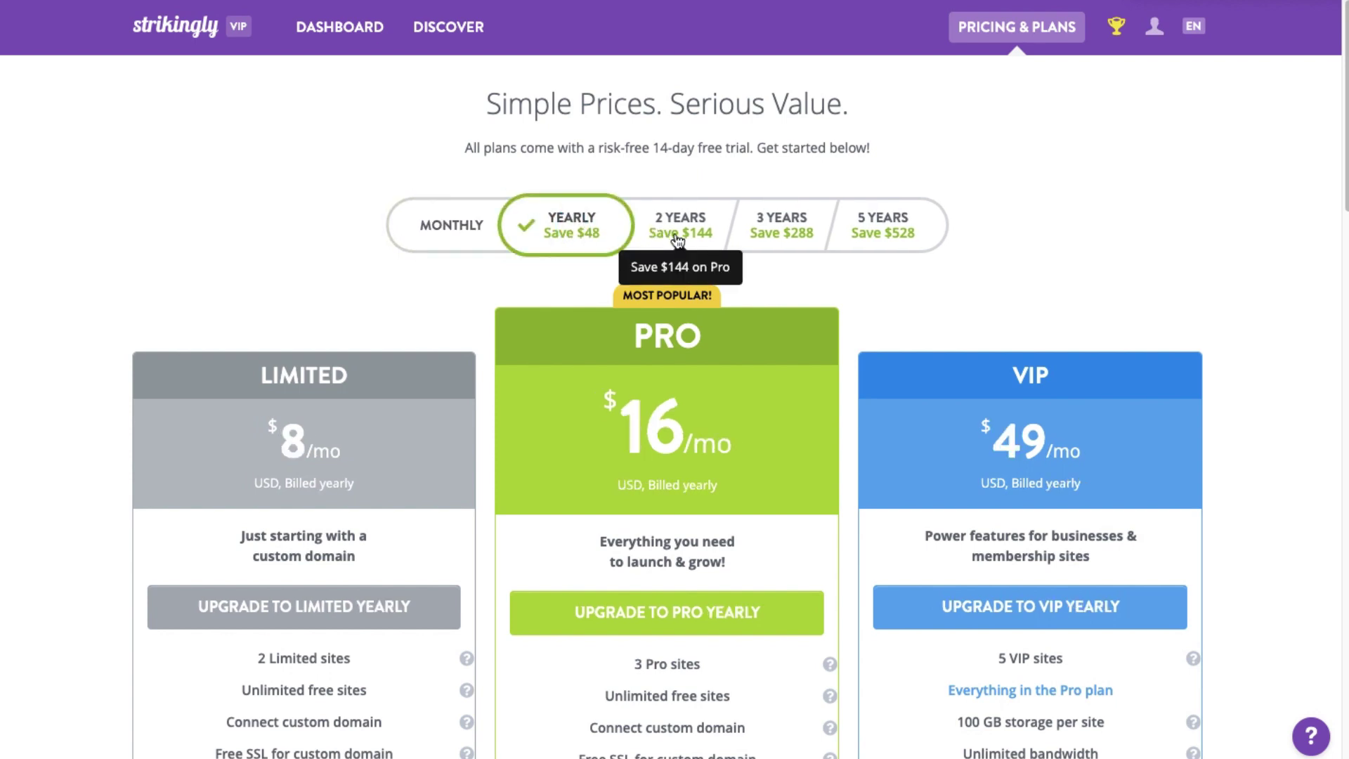
pyautogui.click(678, 241)
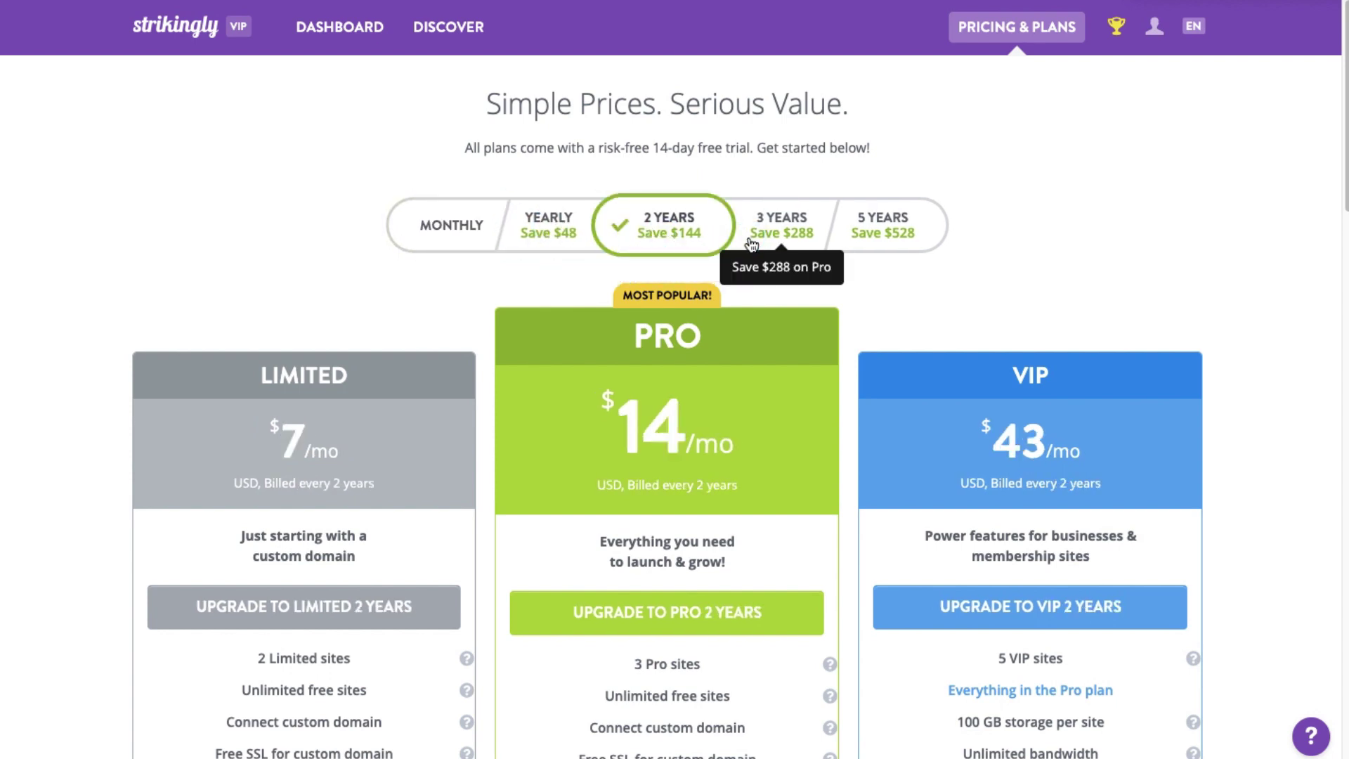
pyautogui.click(752, 242)
pyautogui.click(870, 245)
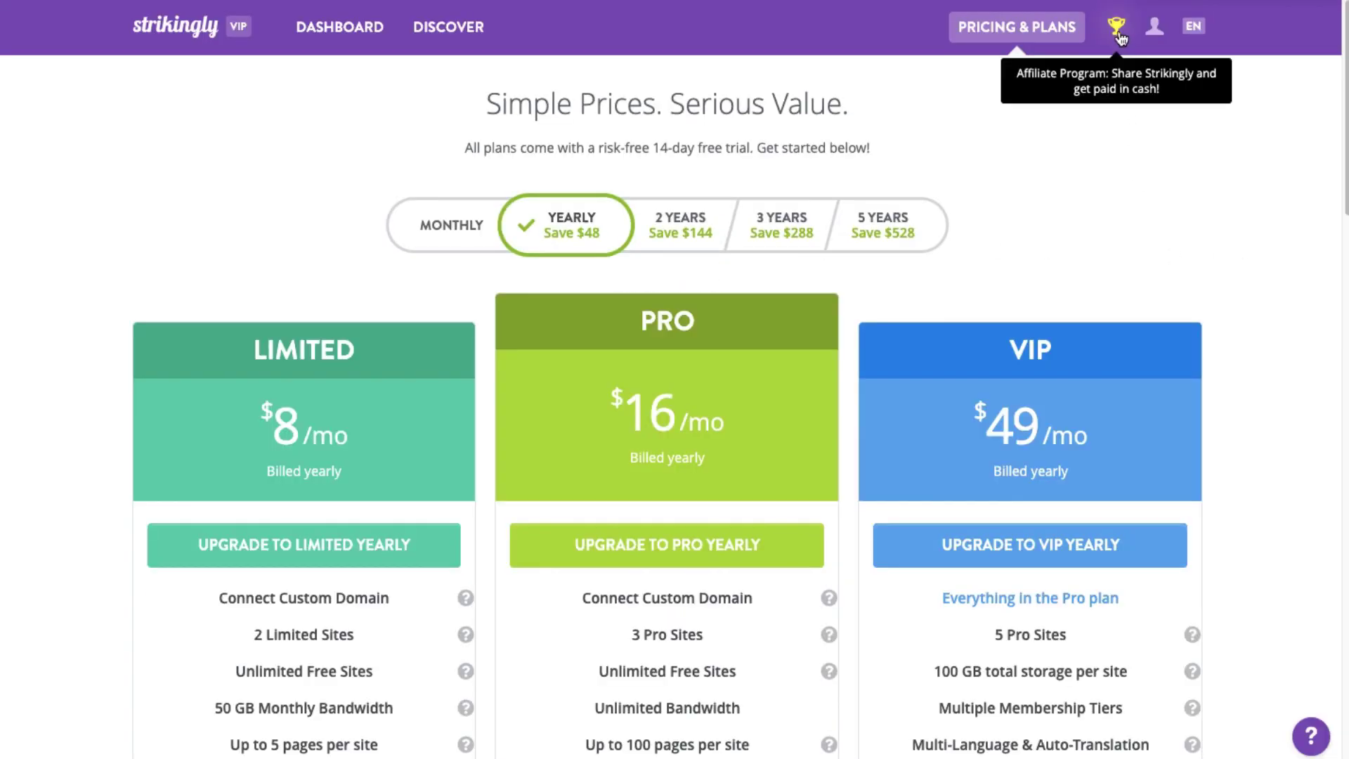
# View the affiliate program page, then open the My Account settings page
pyautogui.click(1116, 27)
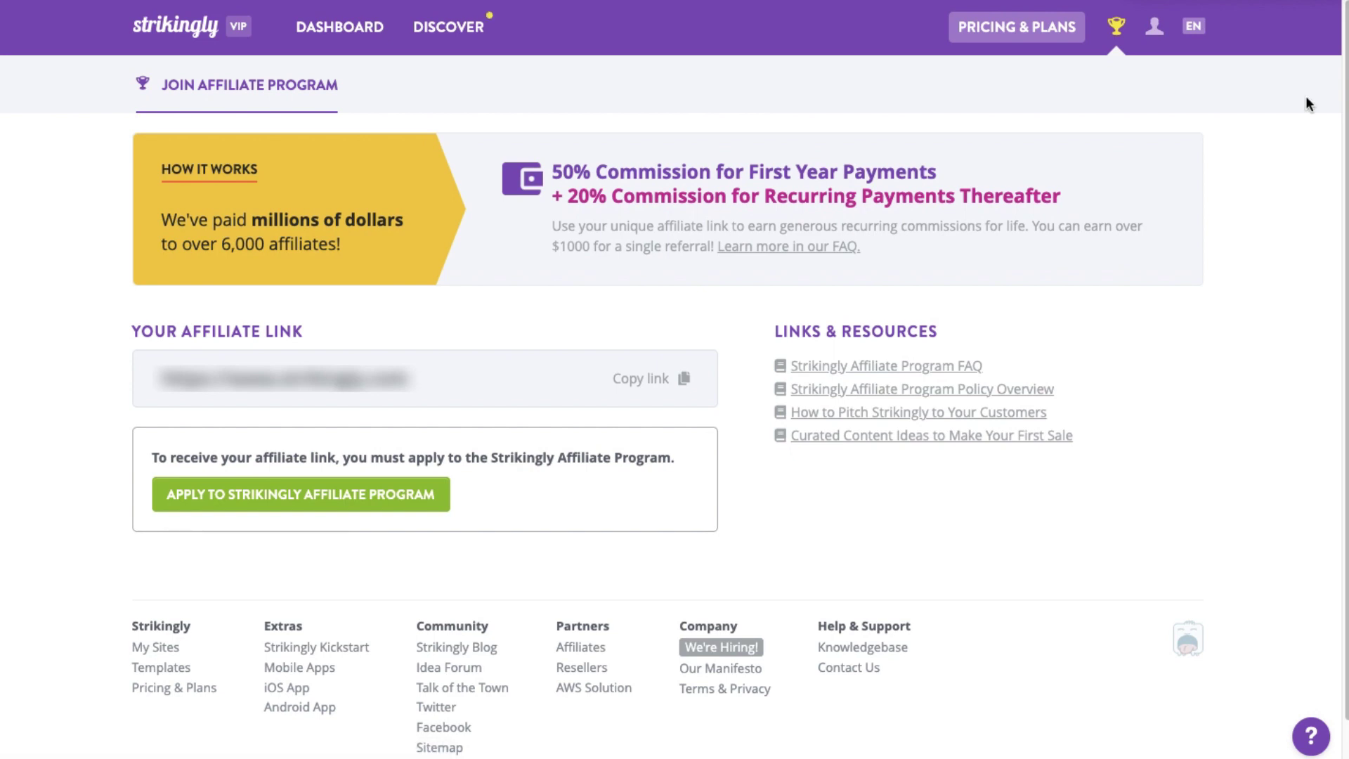
pyautogui.moveTo(1155, 27)
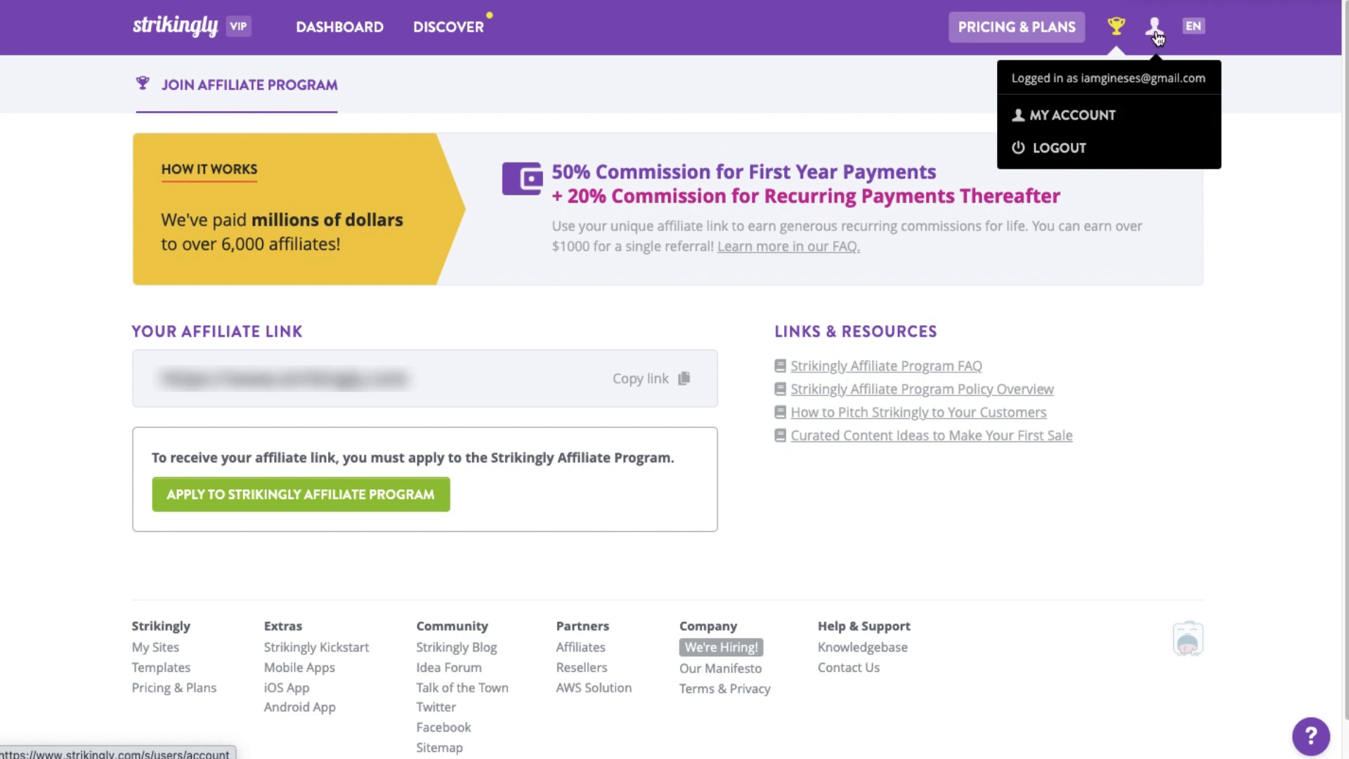
pyautogui.click(1155, 32)
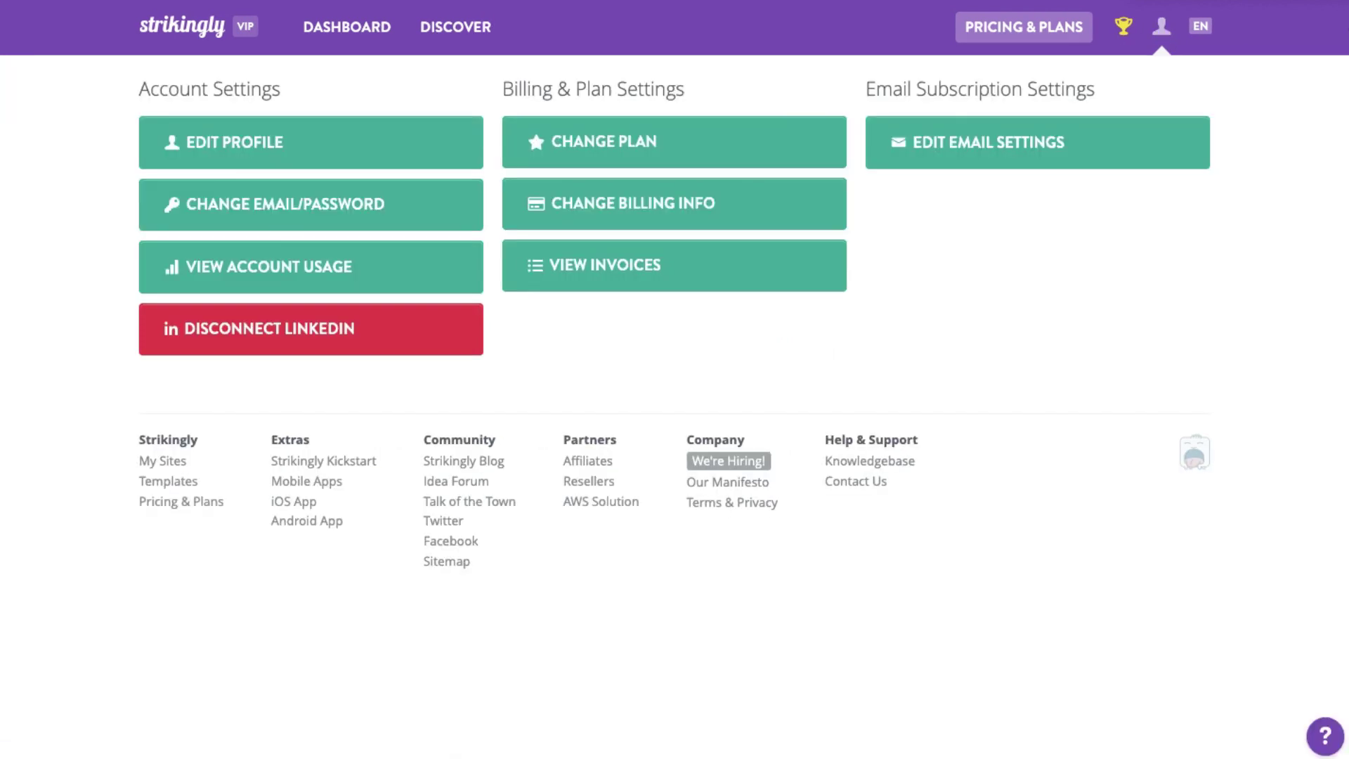
# View the language list, close it unchanged, and open the help chat panel
pyautogui.click(1201, 32)
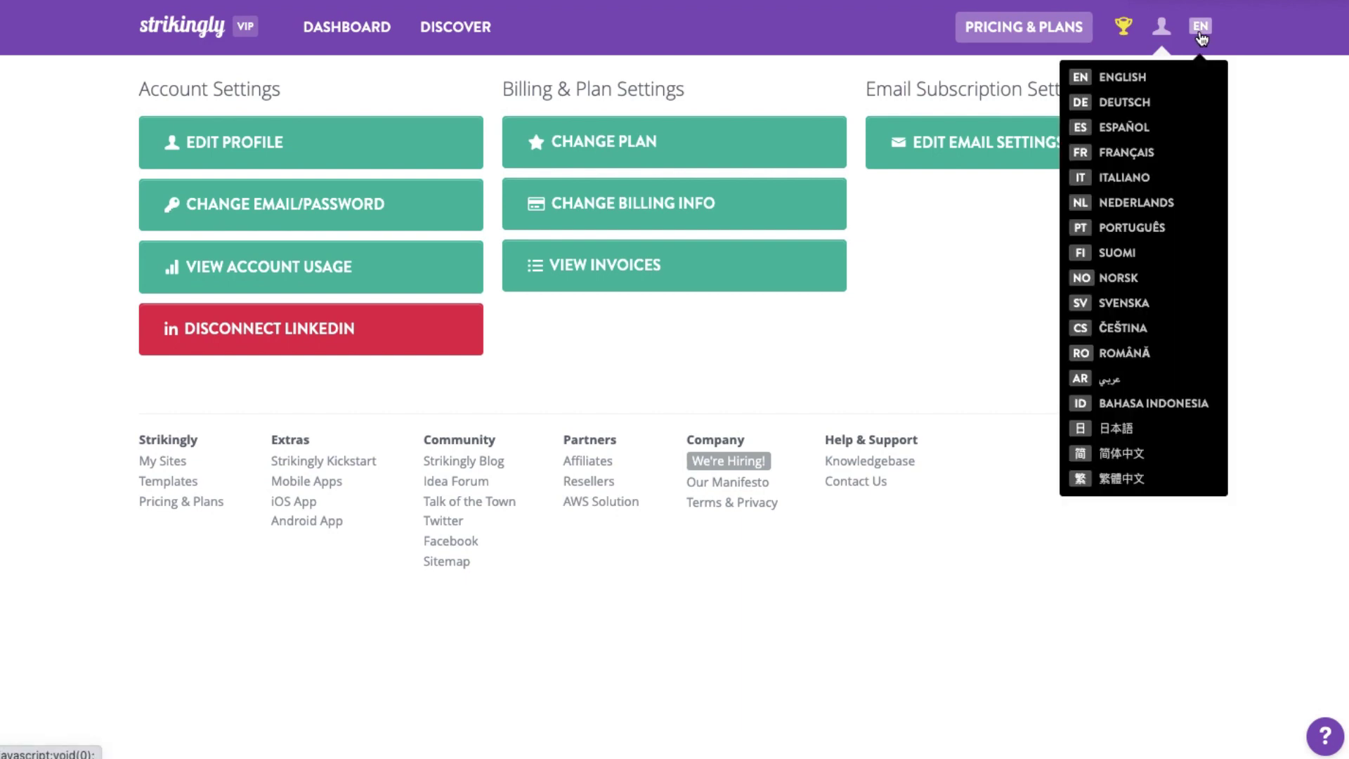
pyautogui.click(1287, 374)
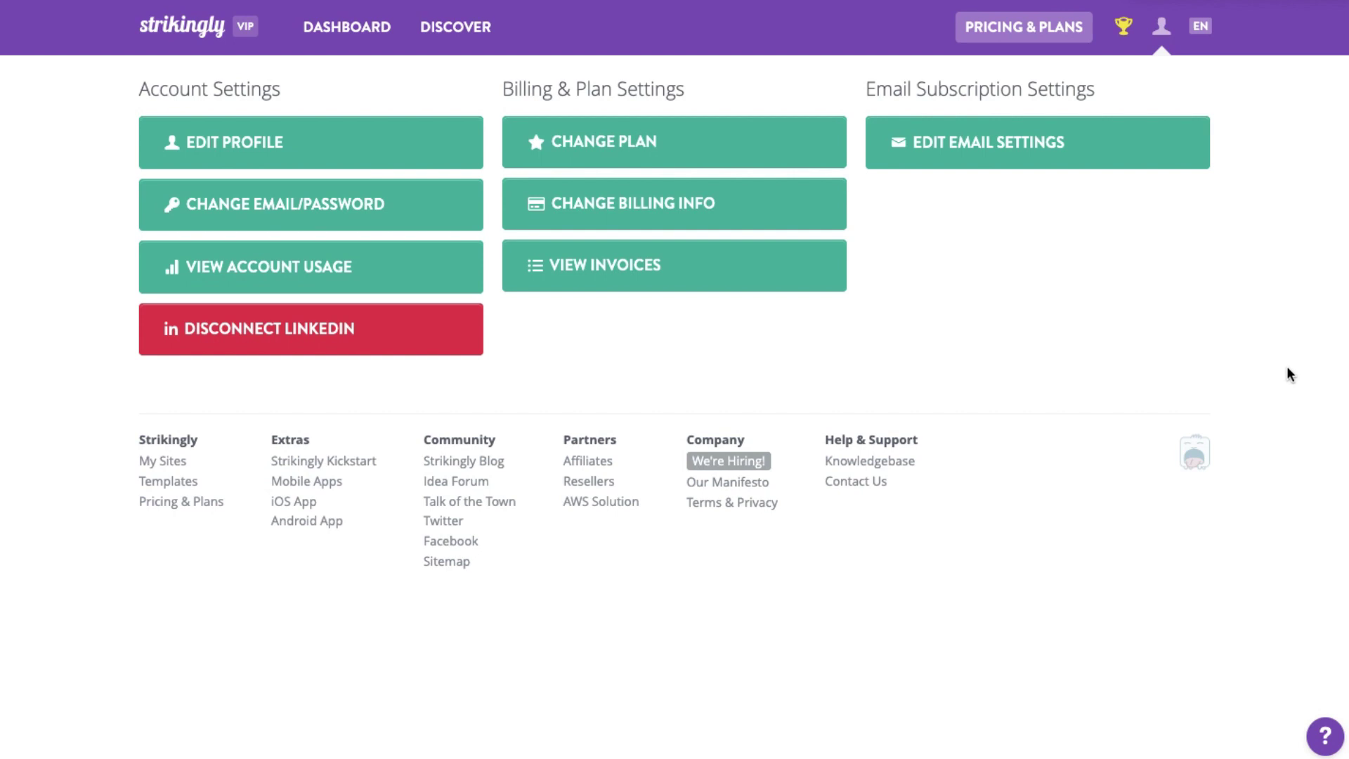
pyautogui.click(1323, 734)
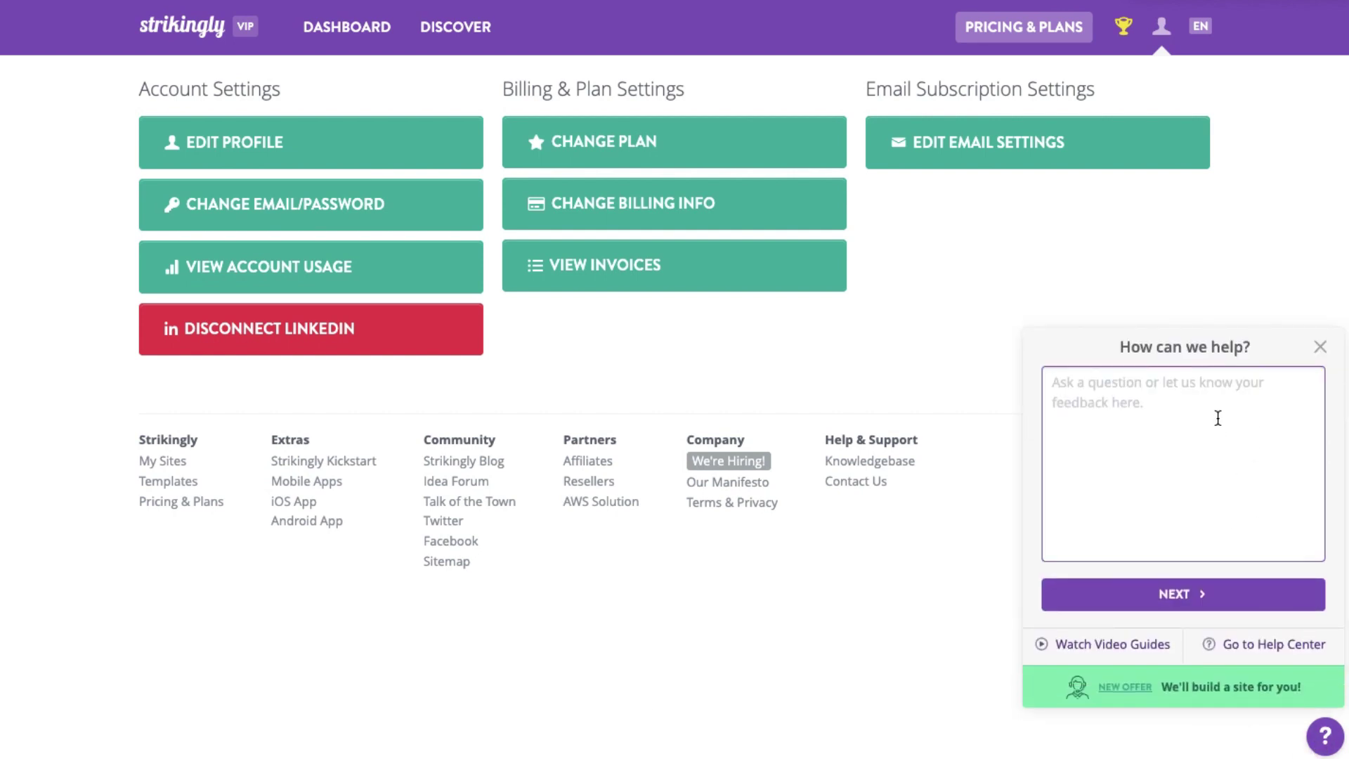